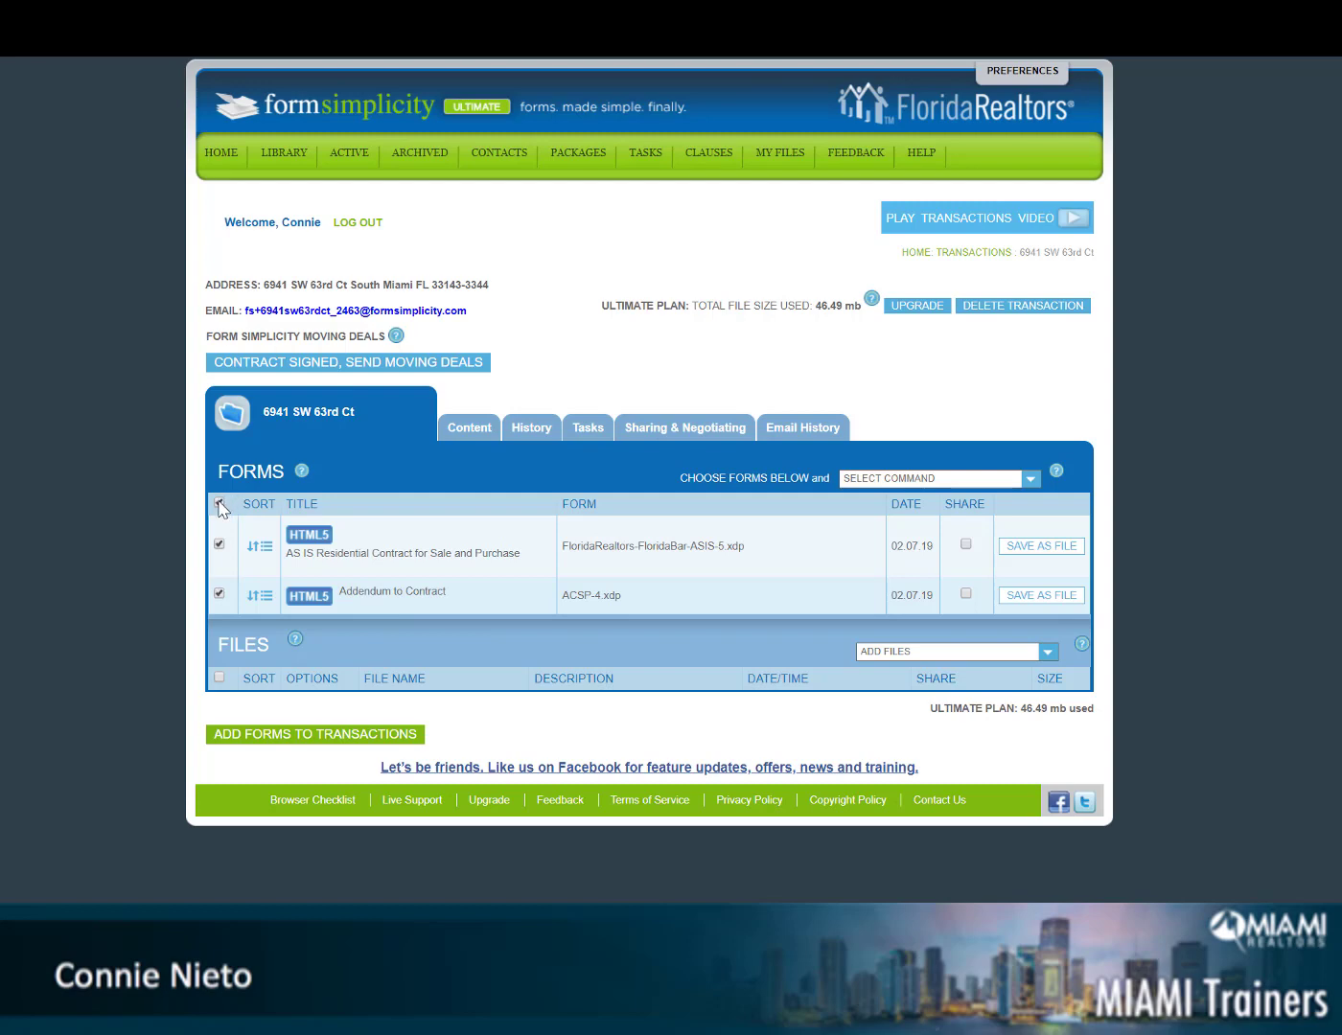
click(911, 481)
click(902, 635)
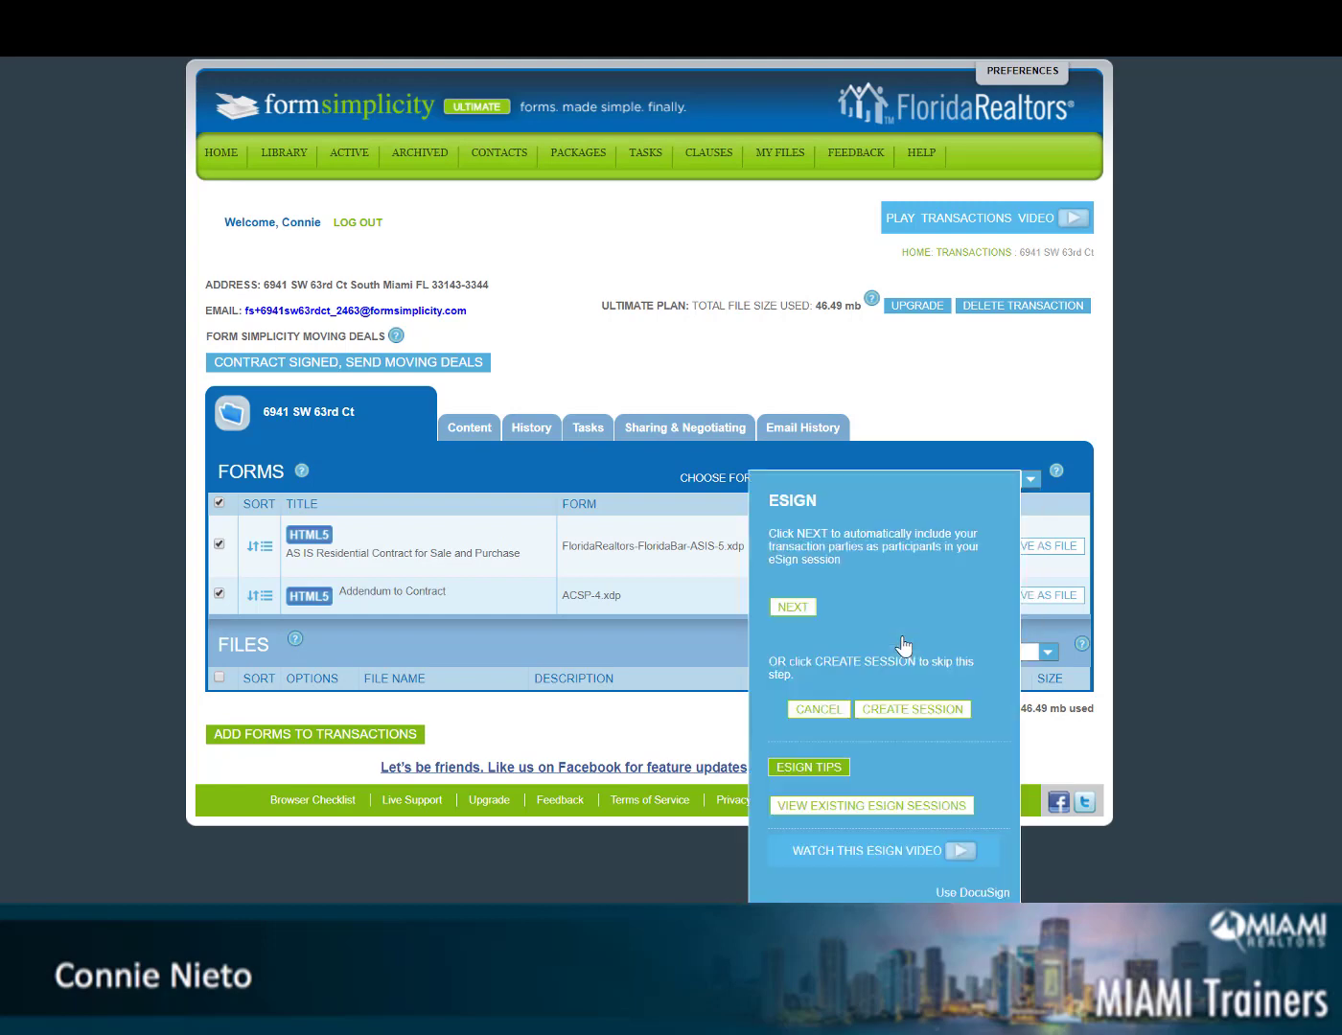
Create a session titled 'signing session' that is sent to all signers at once, then continue
click(911, 710)
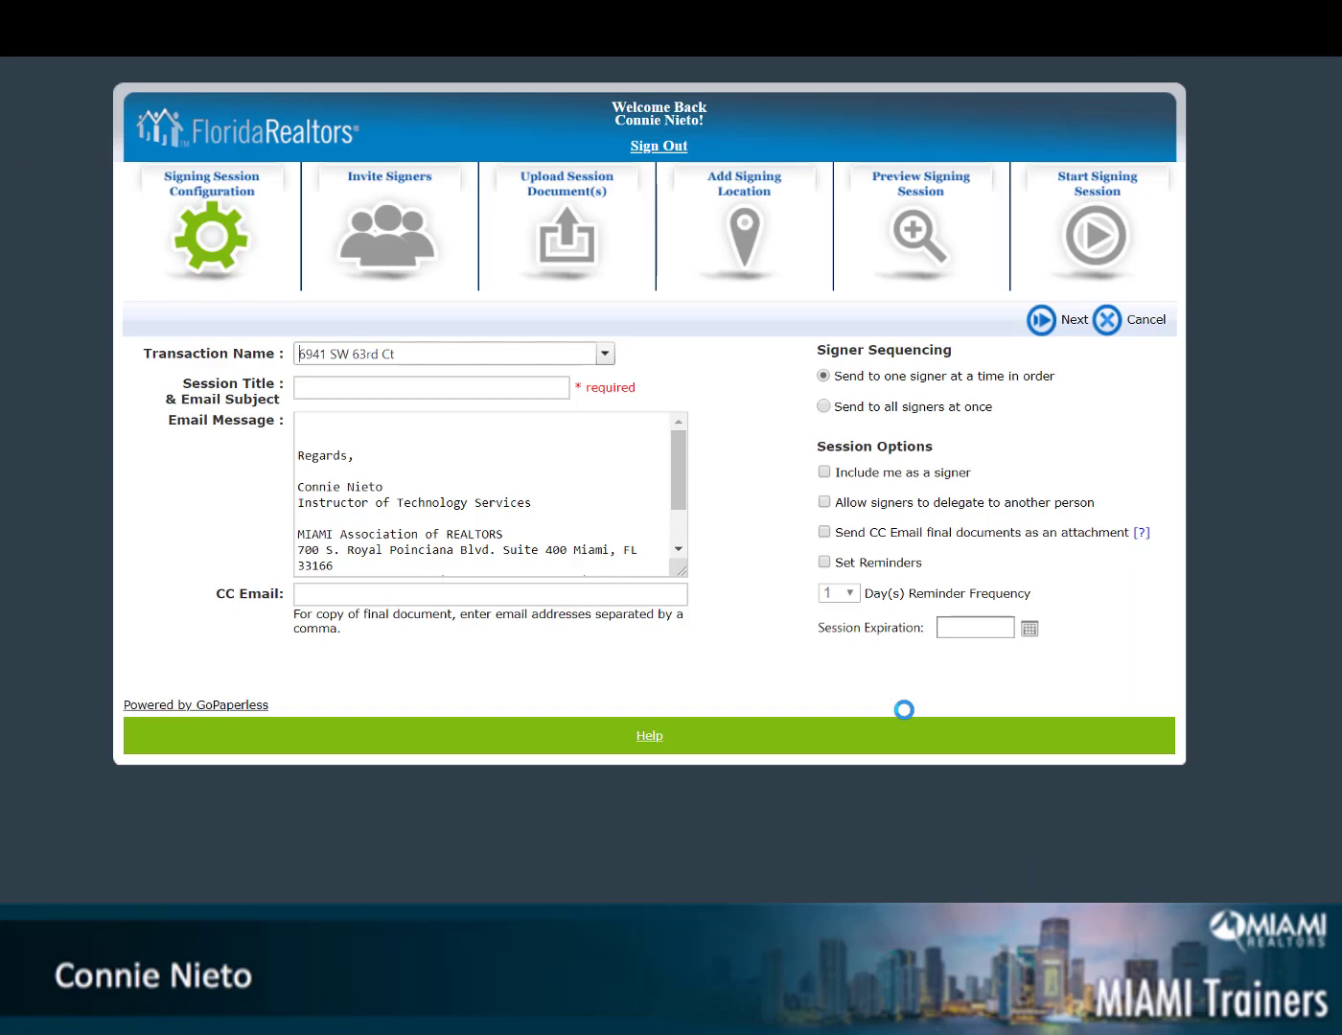
click(515, 386)
text(signing session)
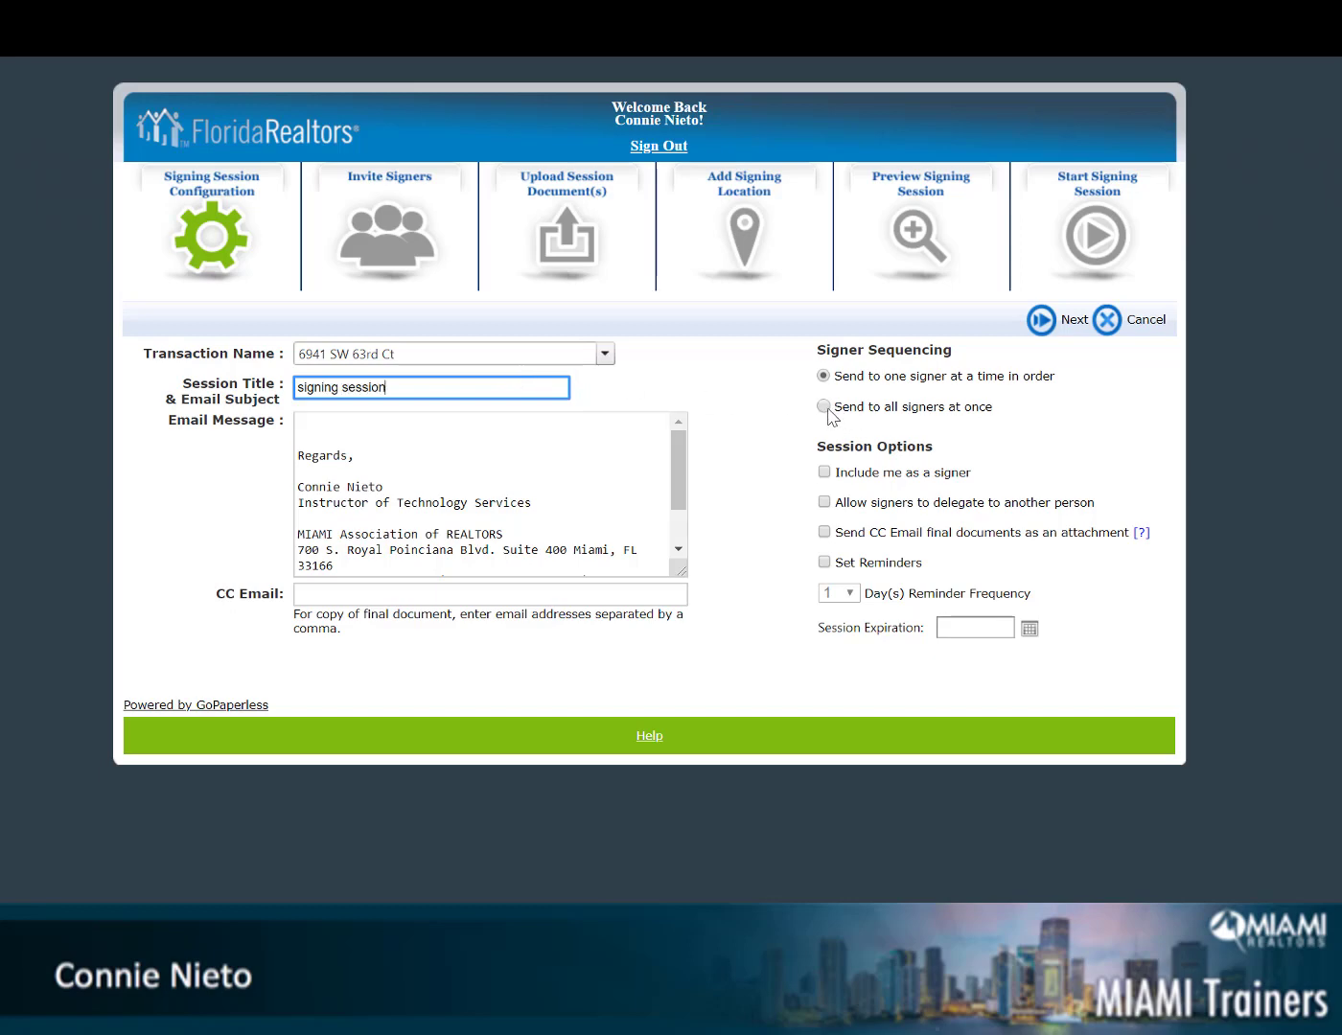
click(824, 408)
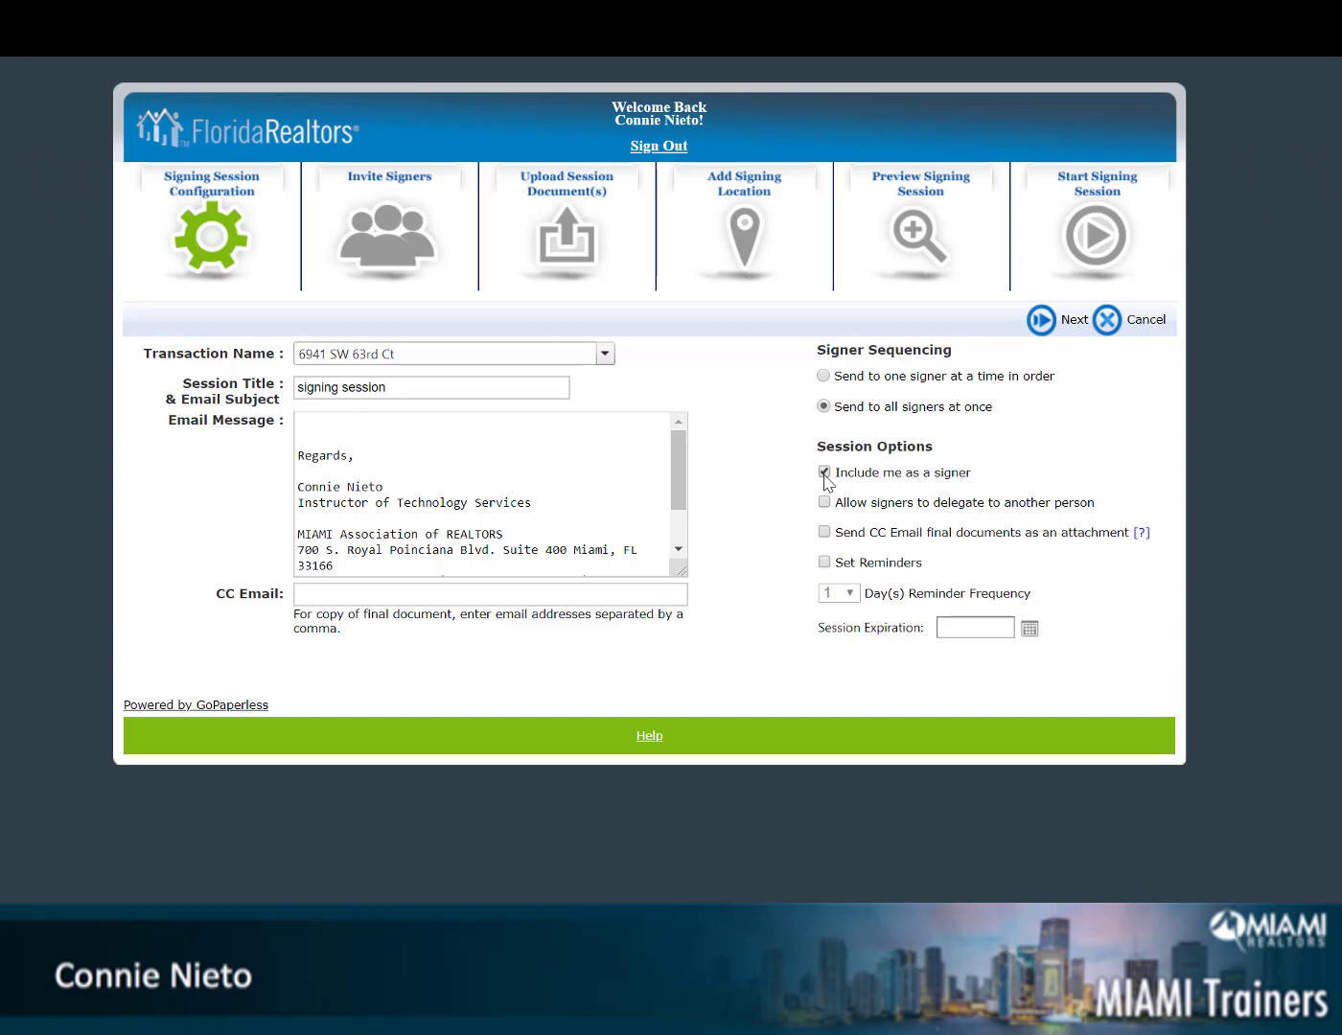
click(1041, 318)
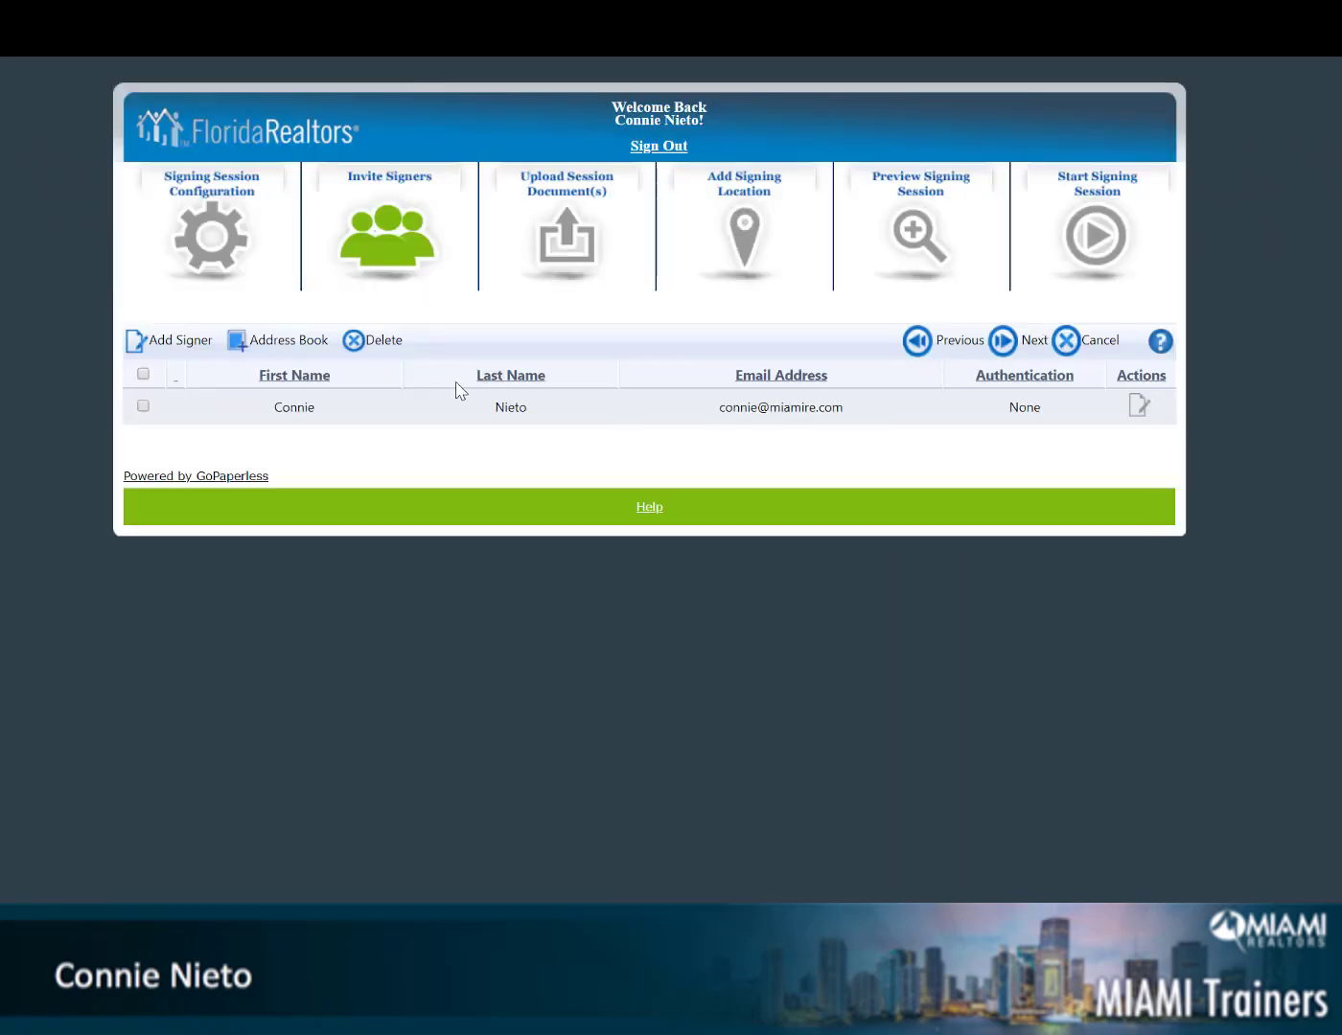
Add a new signer with their first name, last name and e-mail address, and save them
click(188, 345)
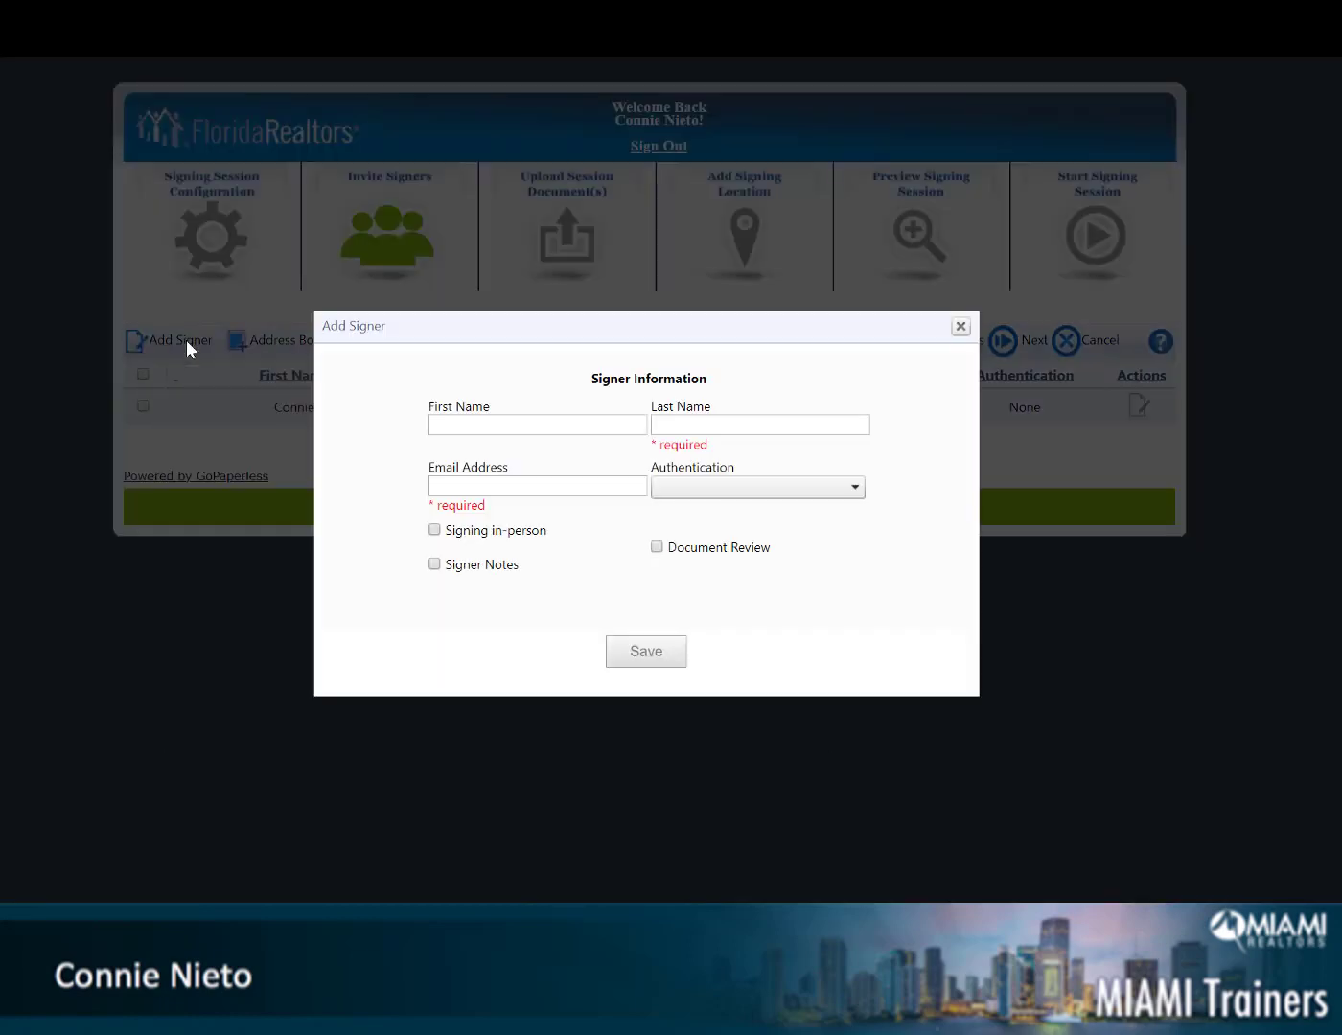
click(455, 430)
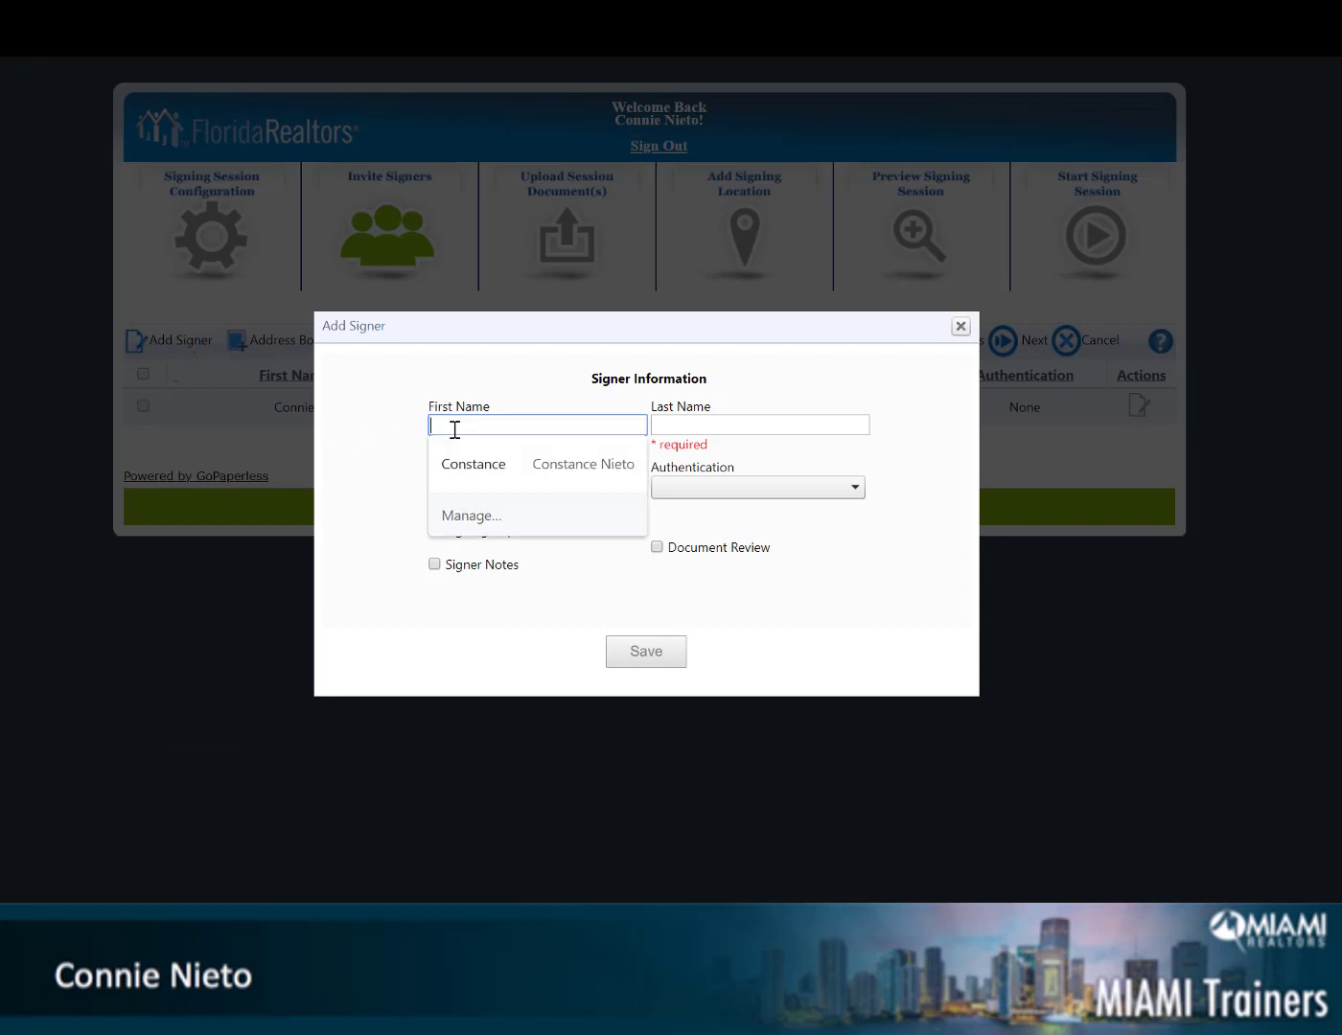
key(Tab)
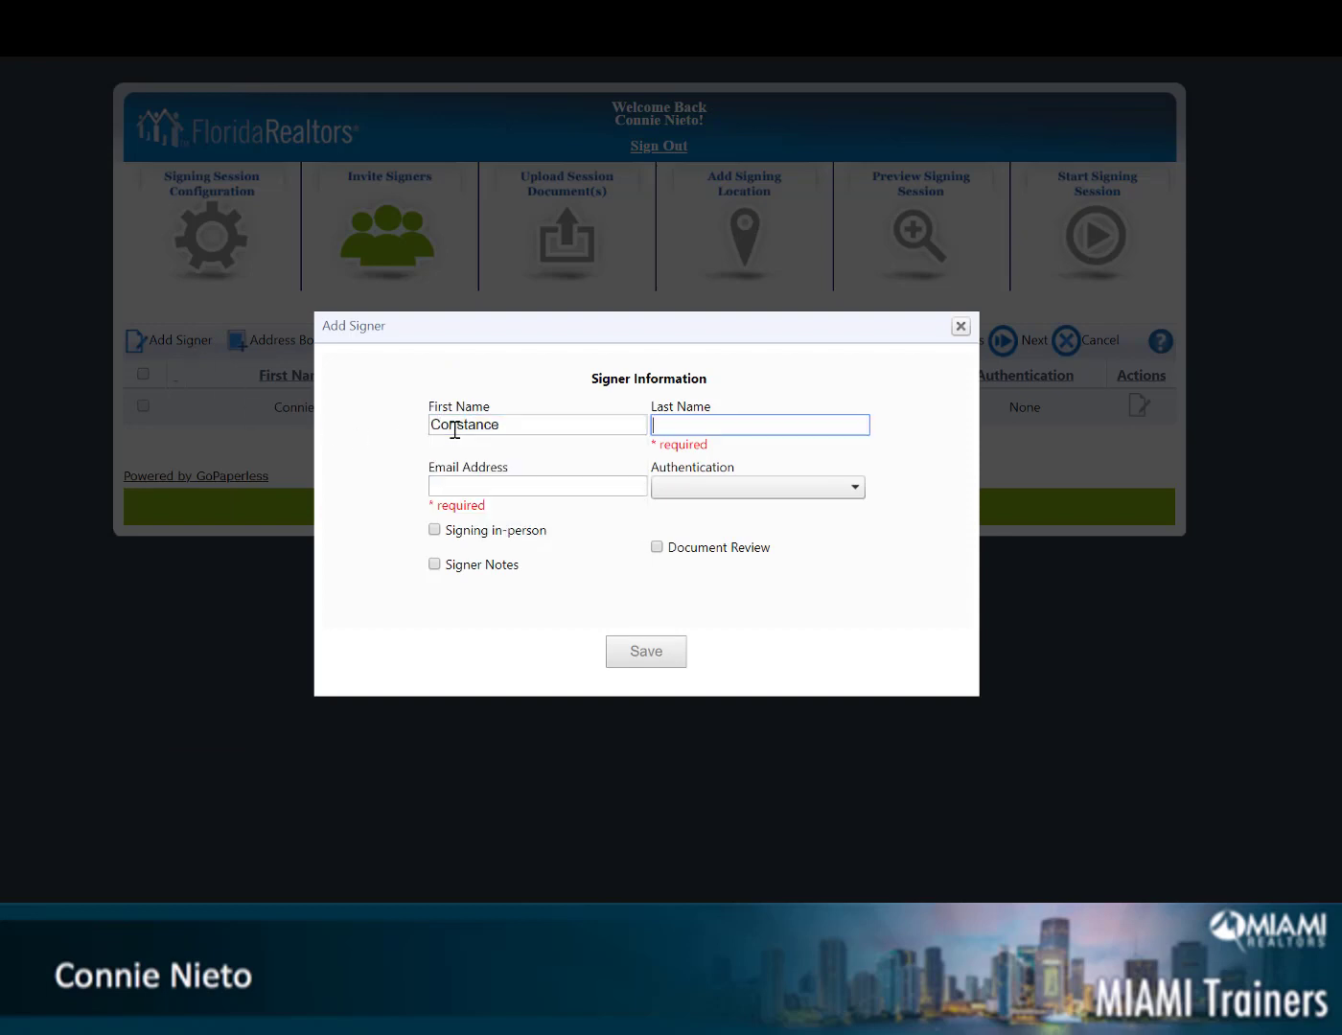
key(Tab)
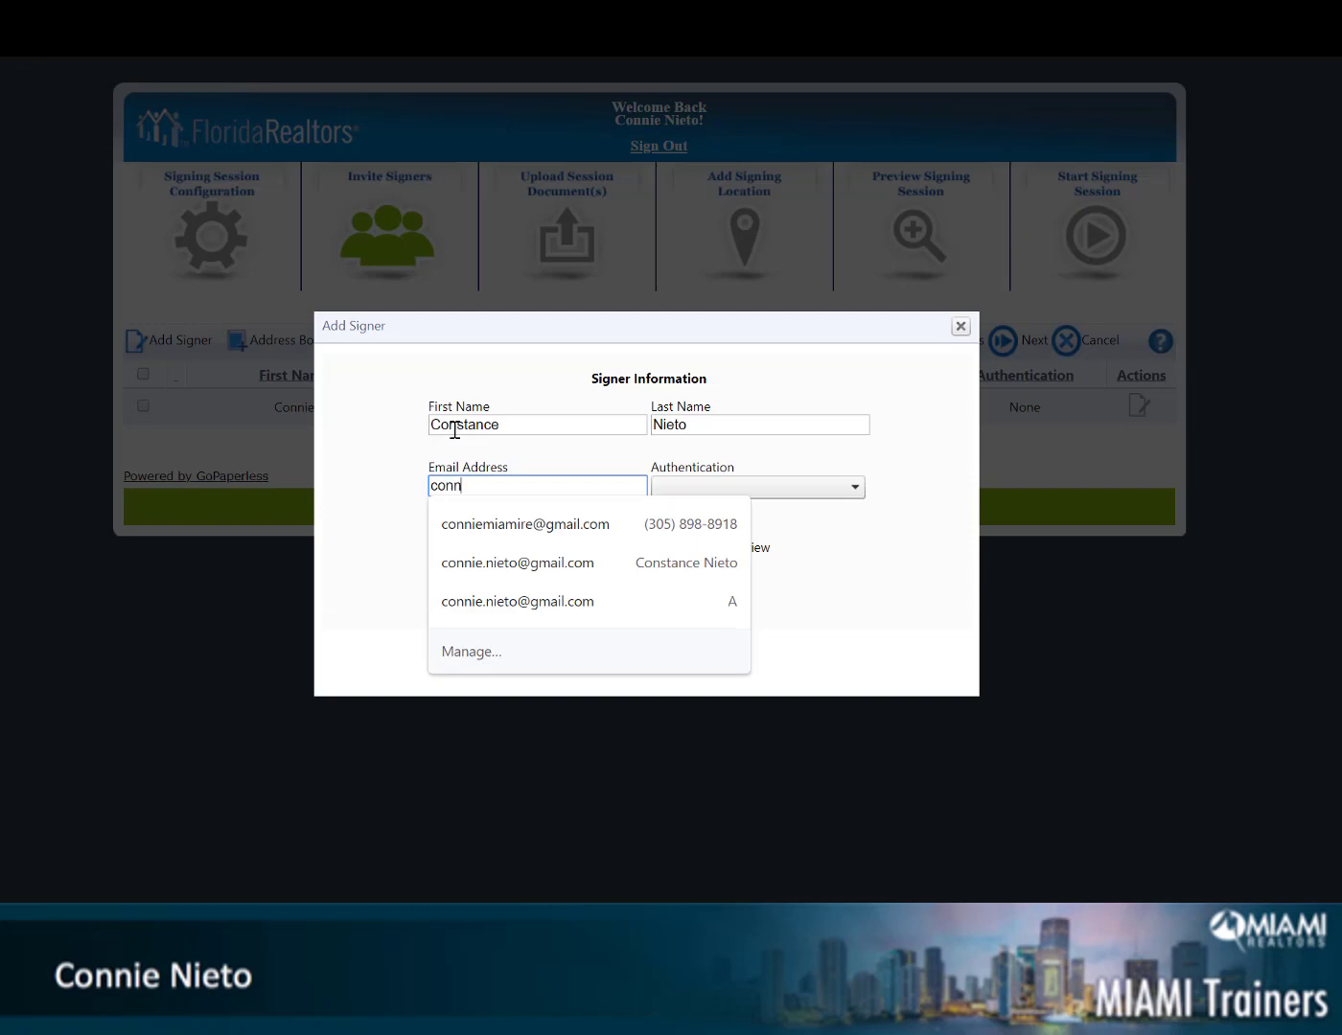
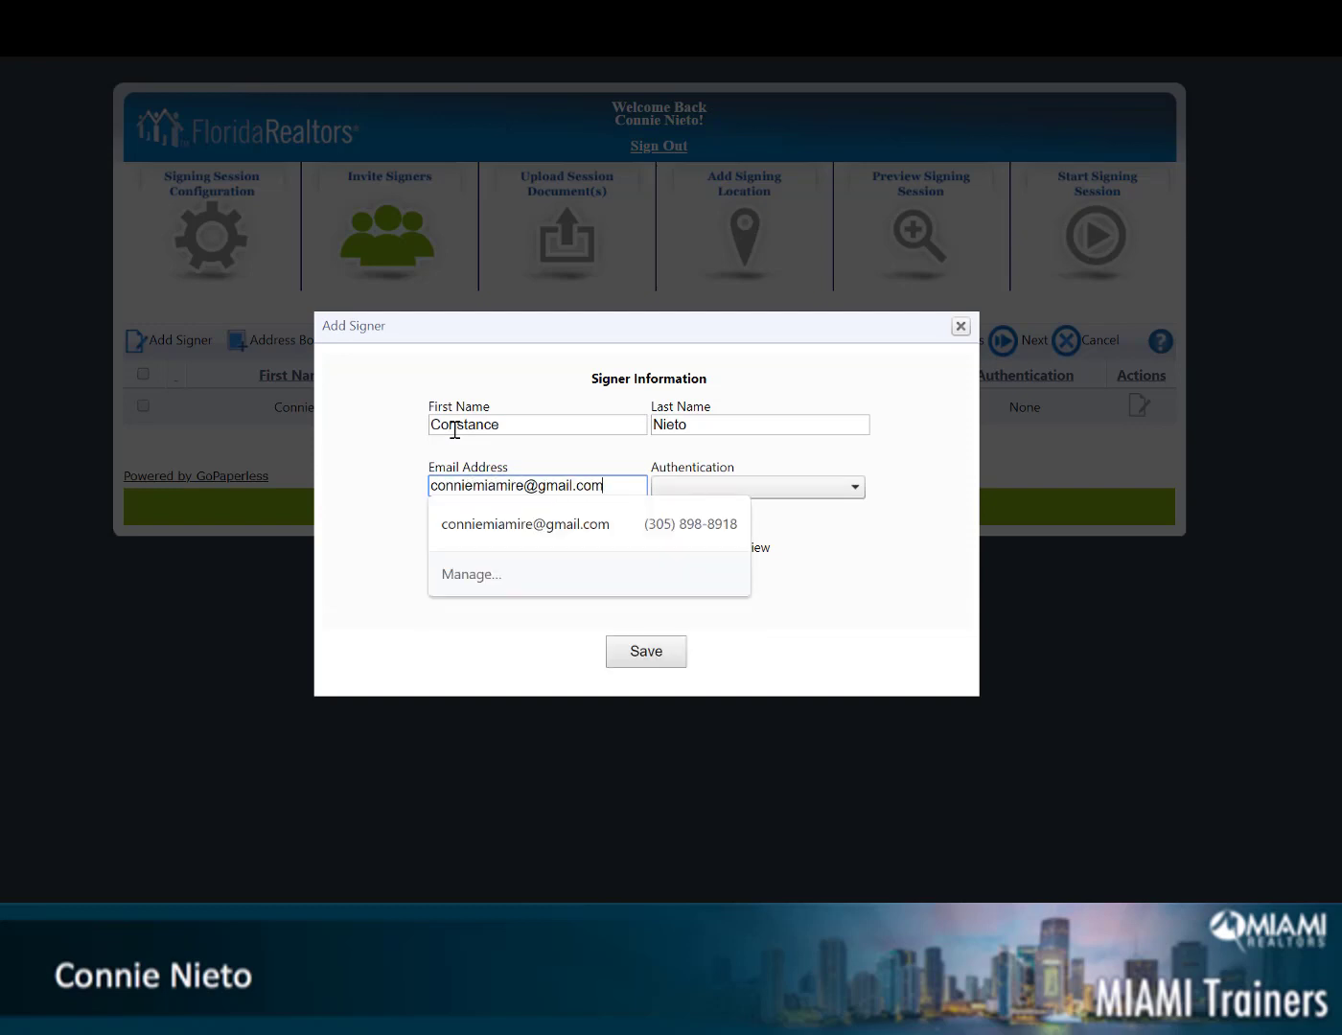
click(510, 523)
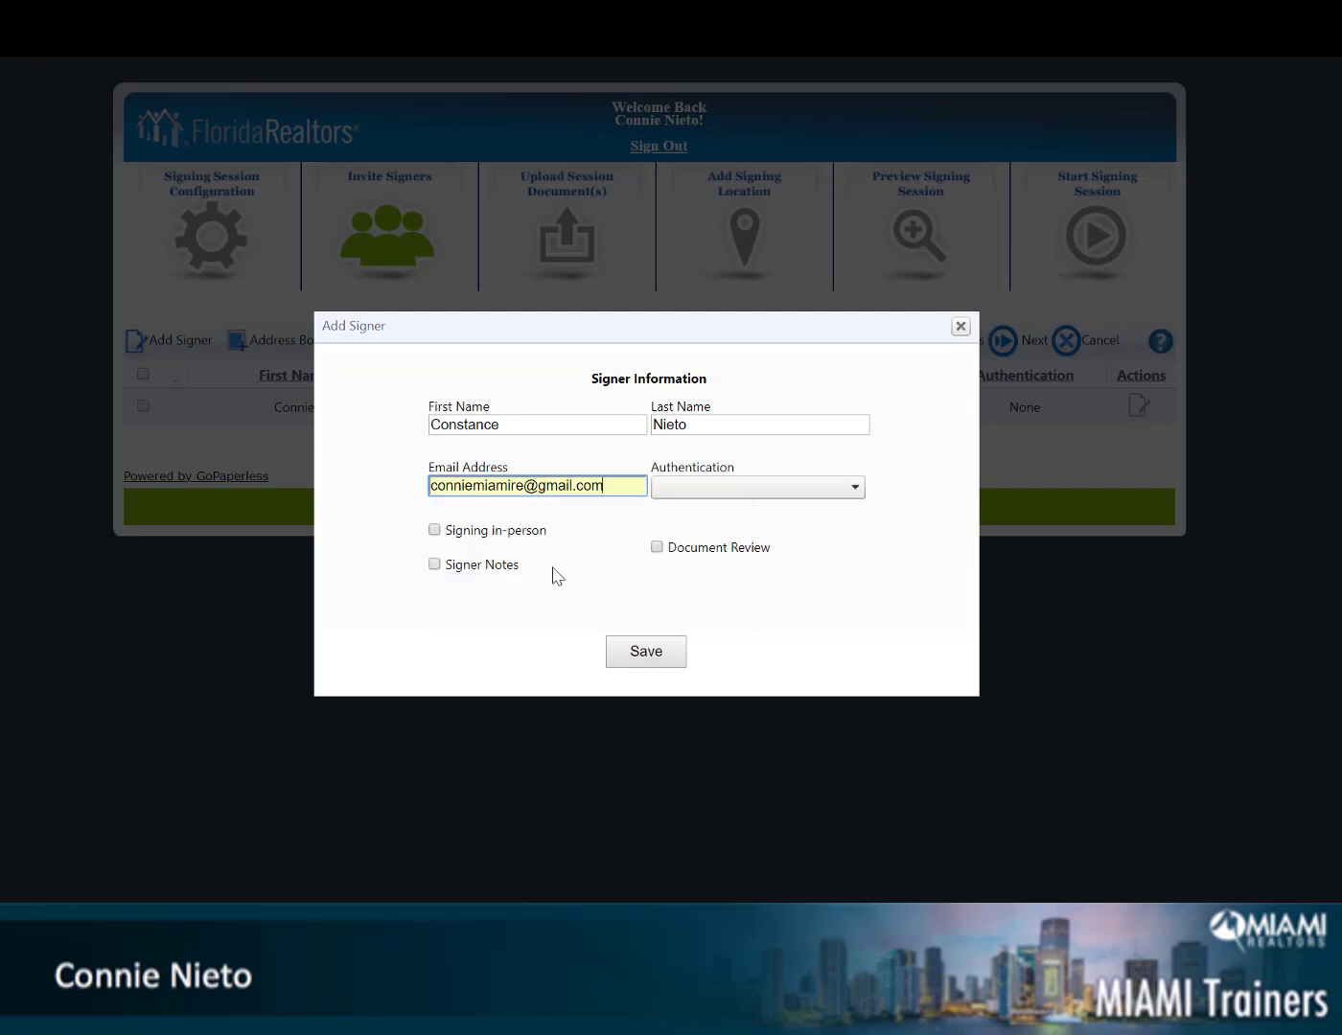
click(654, 661)
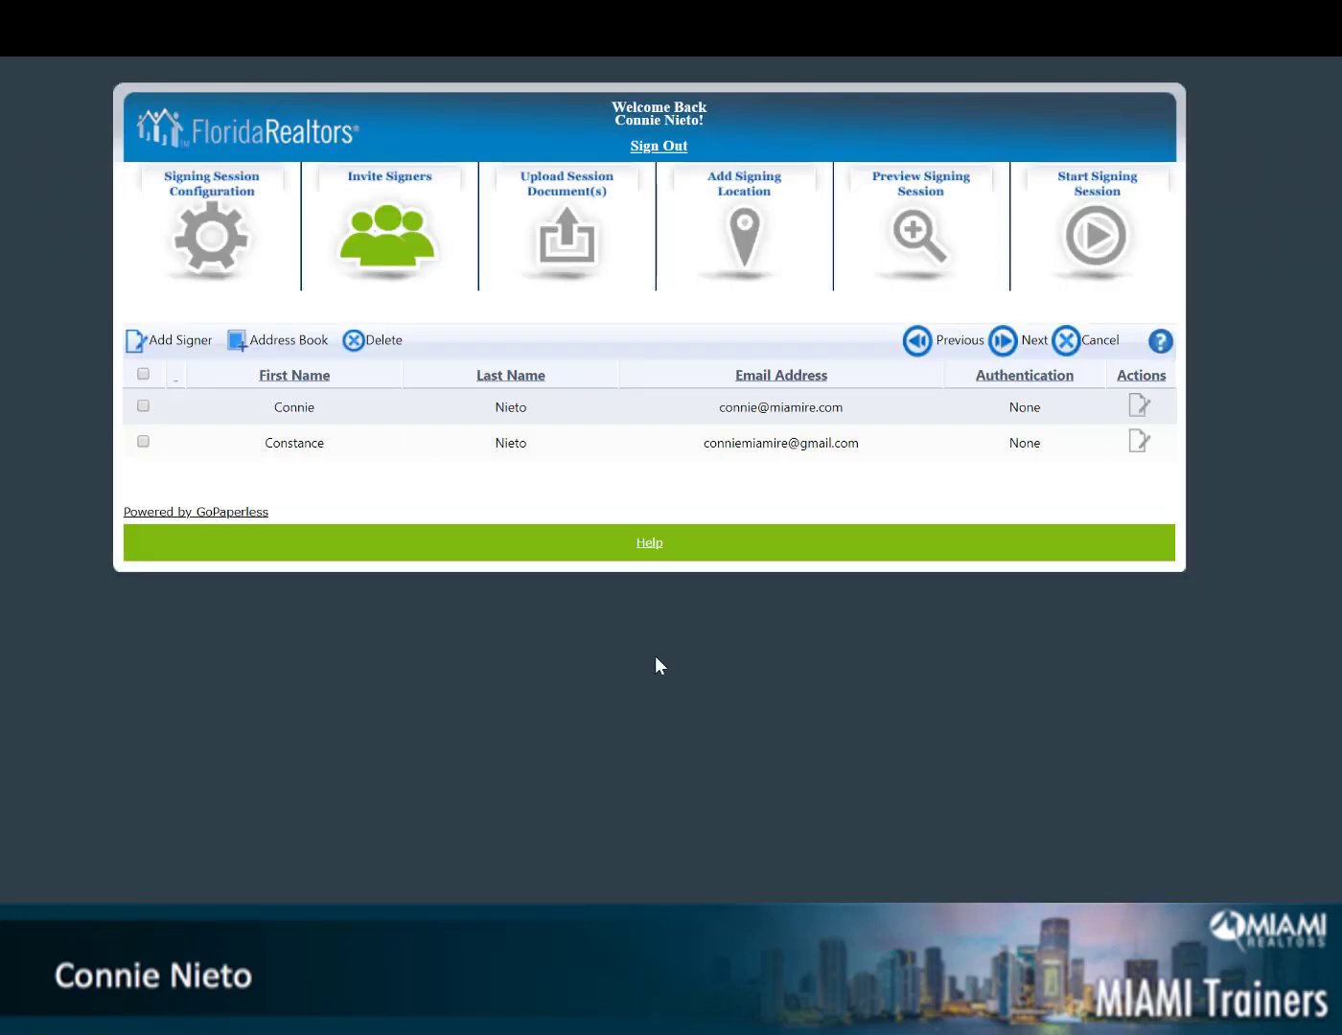
Select both signers and assign the new signer to the first Buyer role
click(143, 375)
click(1007, 343)
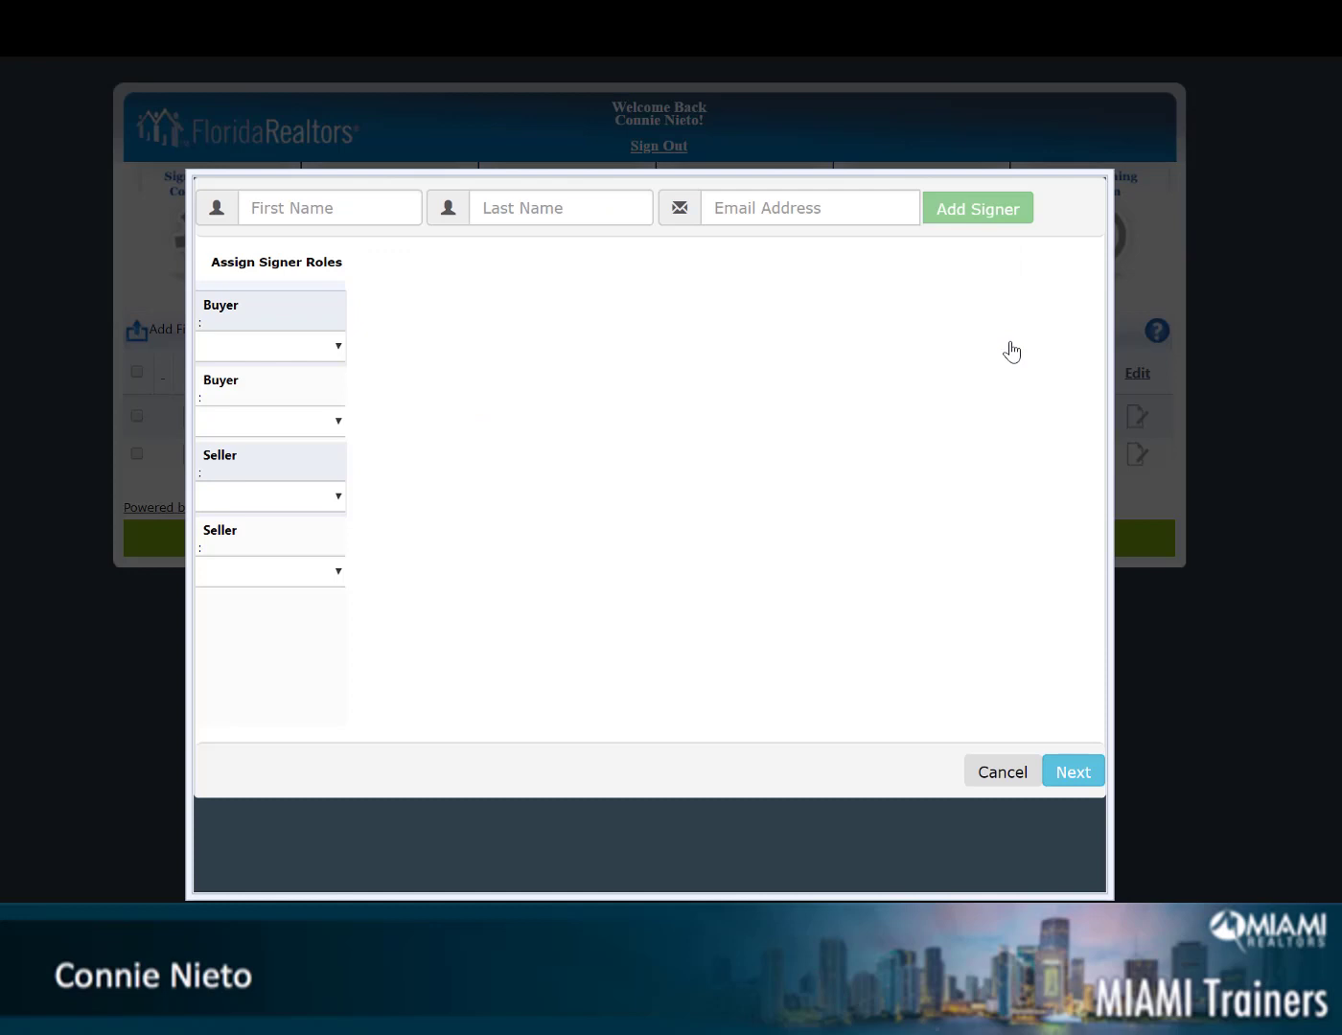
click(337, 349)
click(300, 450)
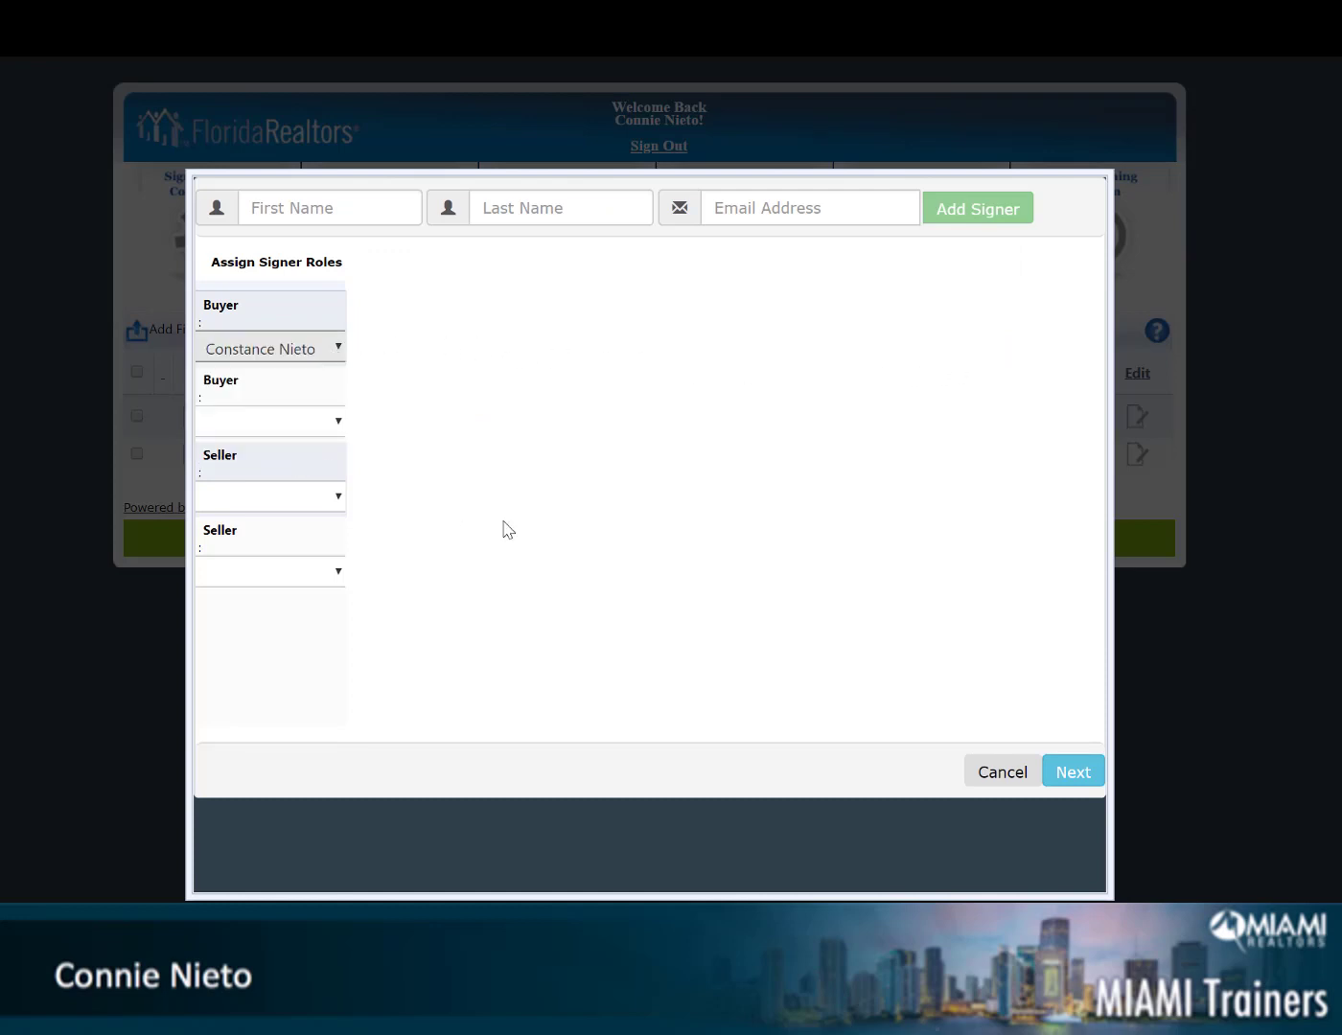
click(1073, 773)
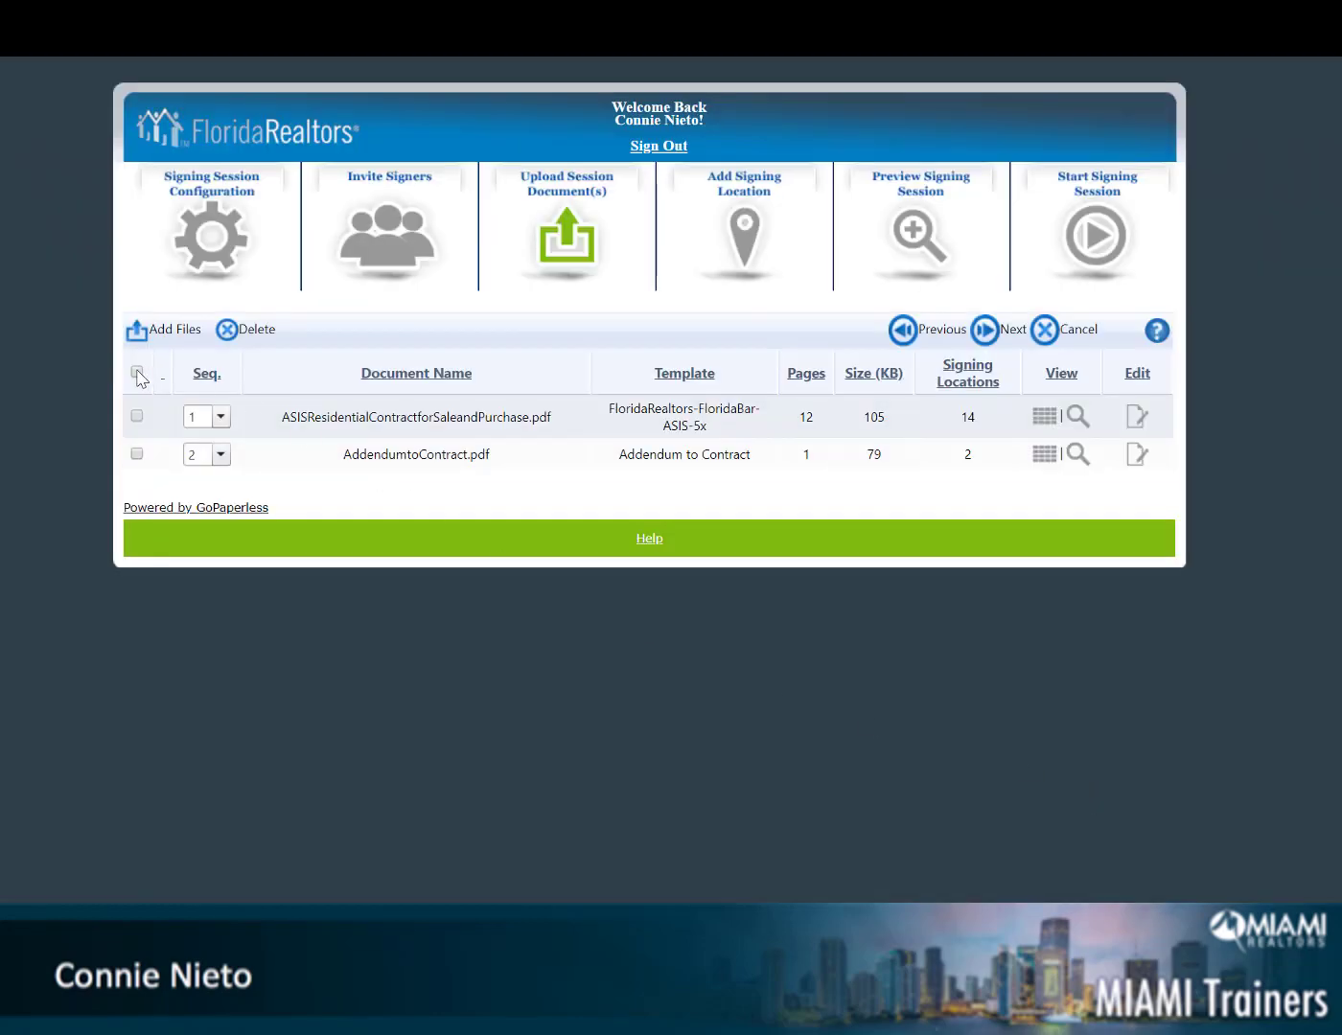
Select both session documents for signing locations and look over page 1 of the AS IS contract
click(137, 372)
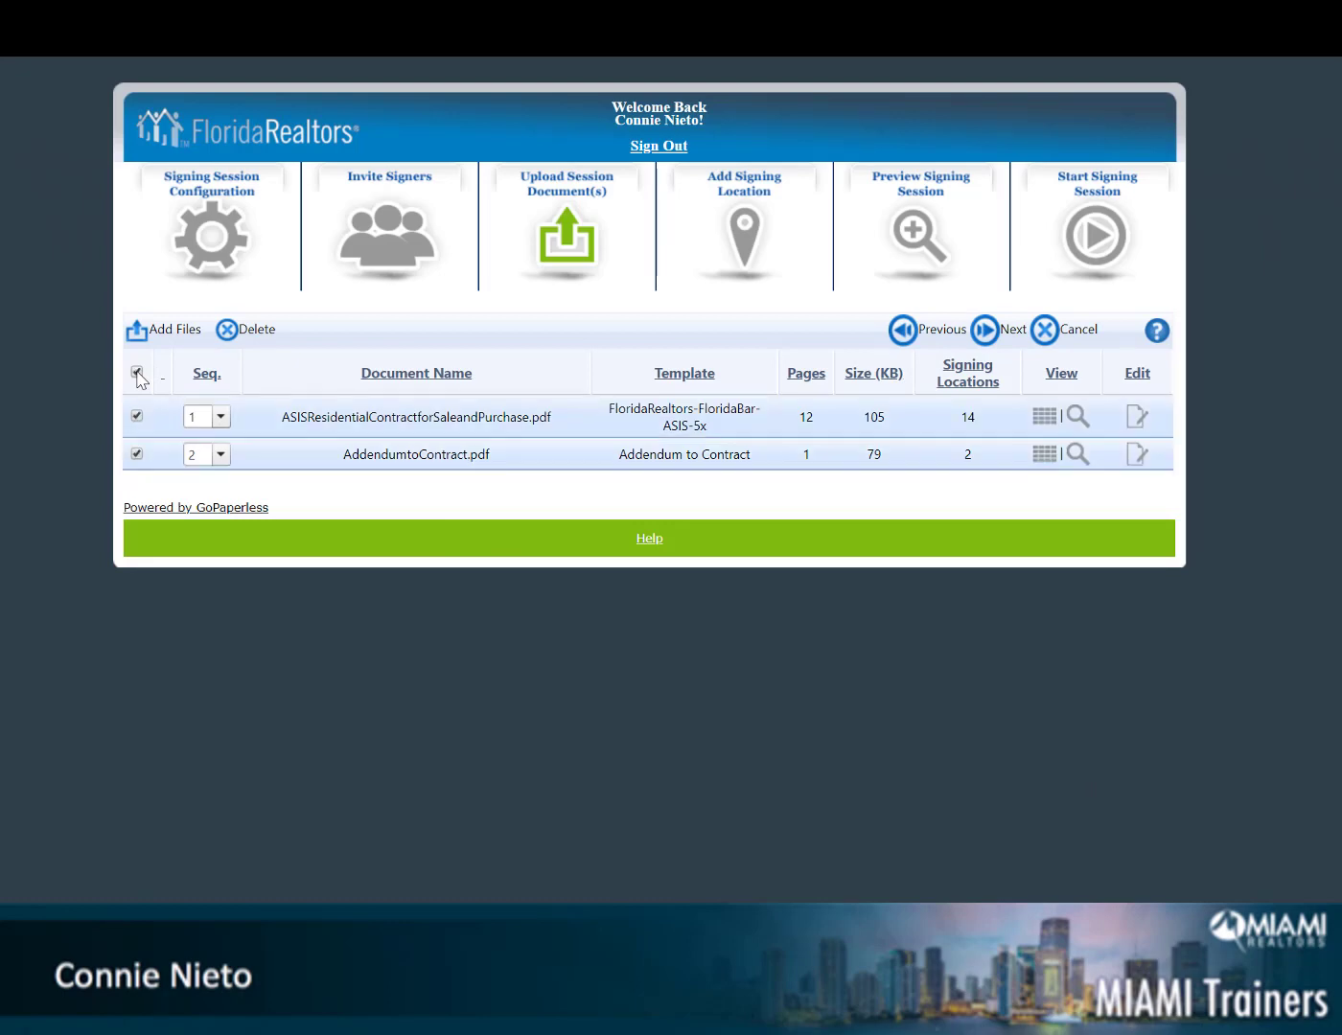
click(988, 333)
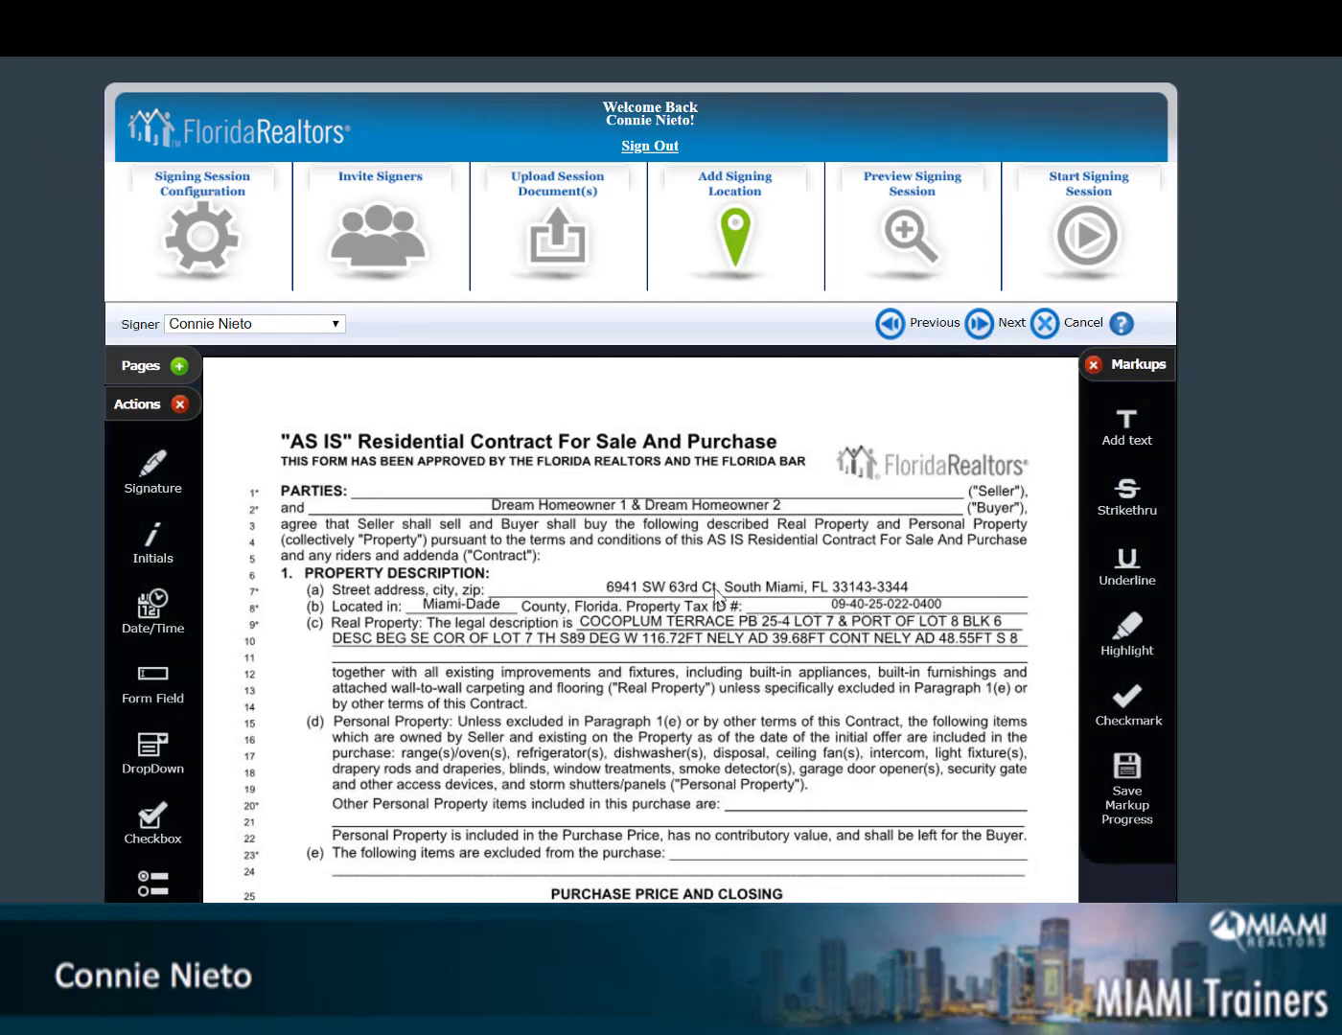
scroll(733, 604, down, 4)
scroll(730, 602, down, 3)
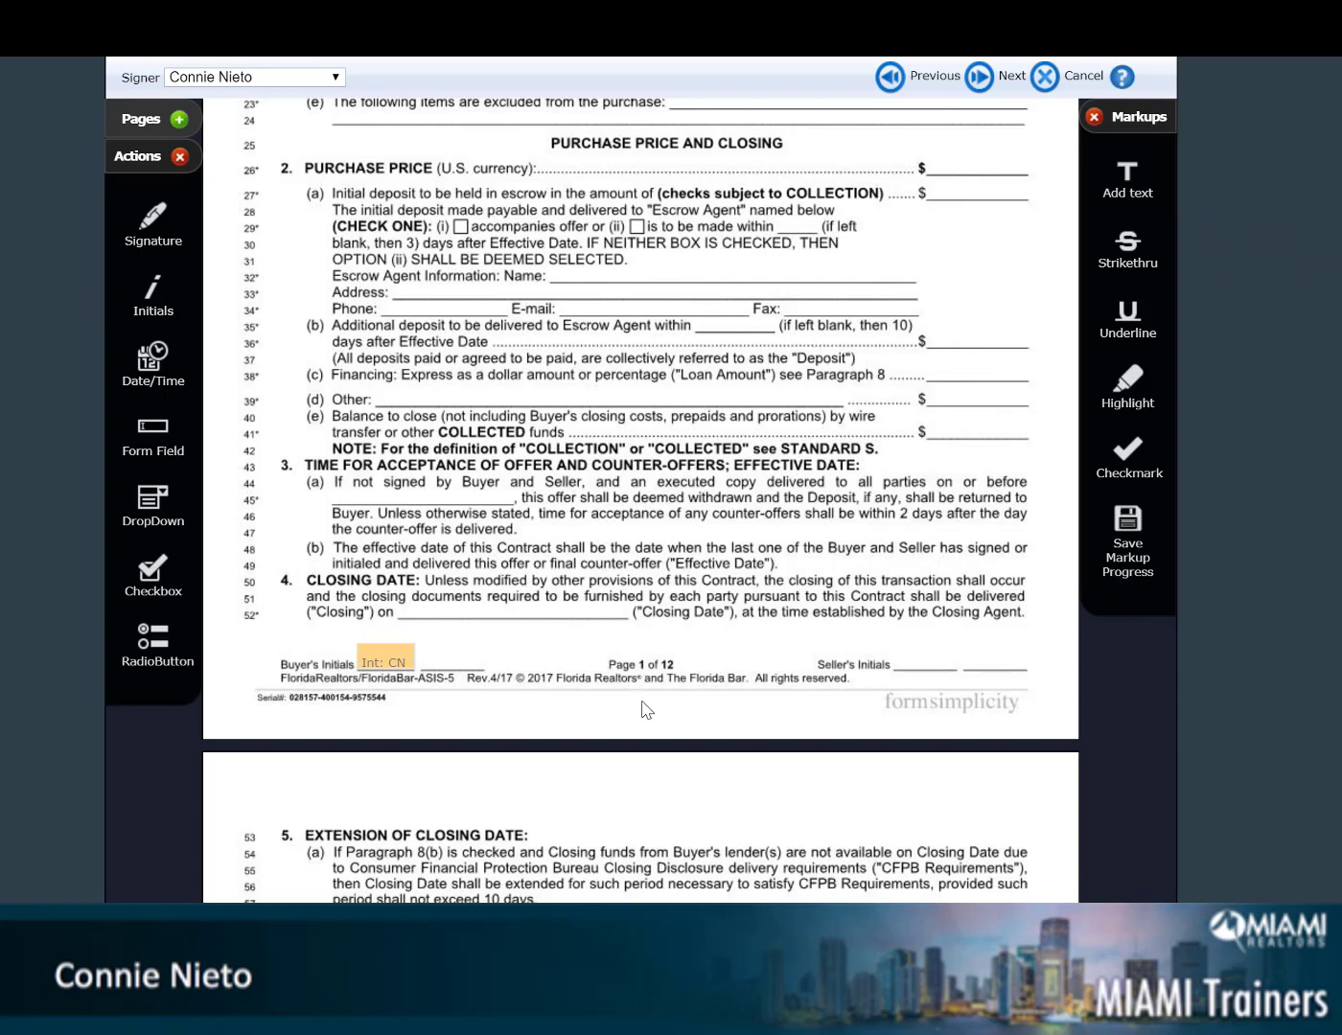
scroll(728, 734, up, 2)
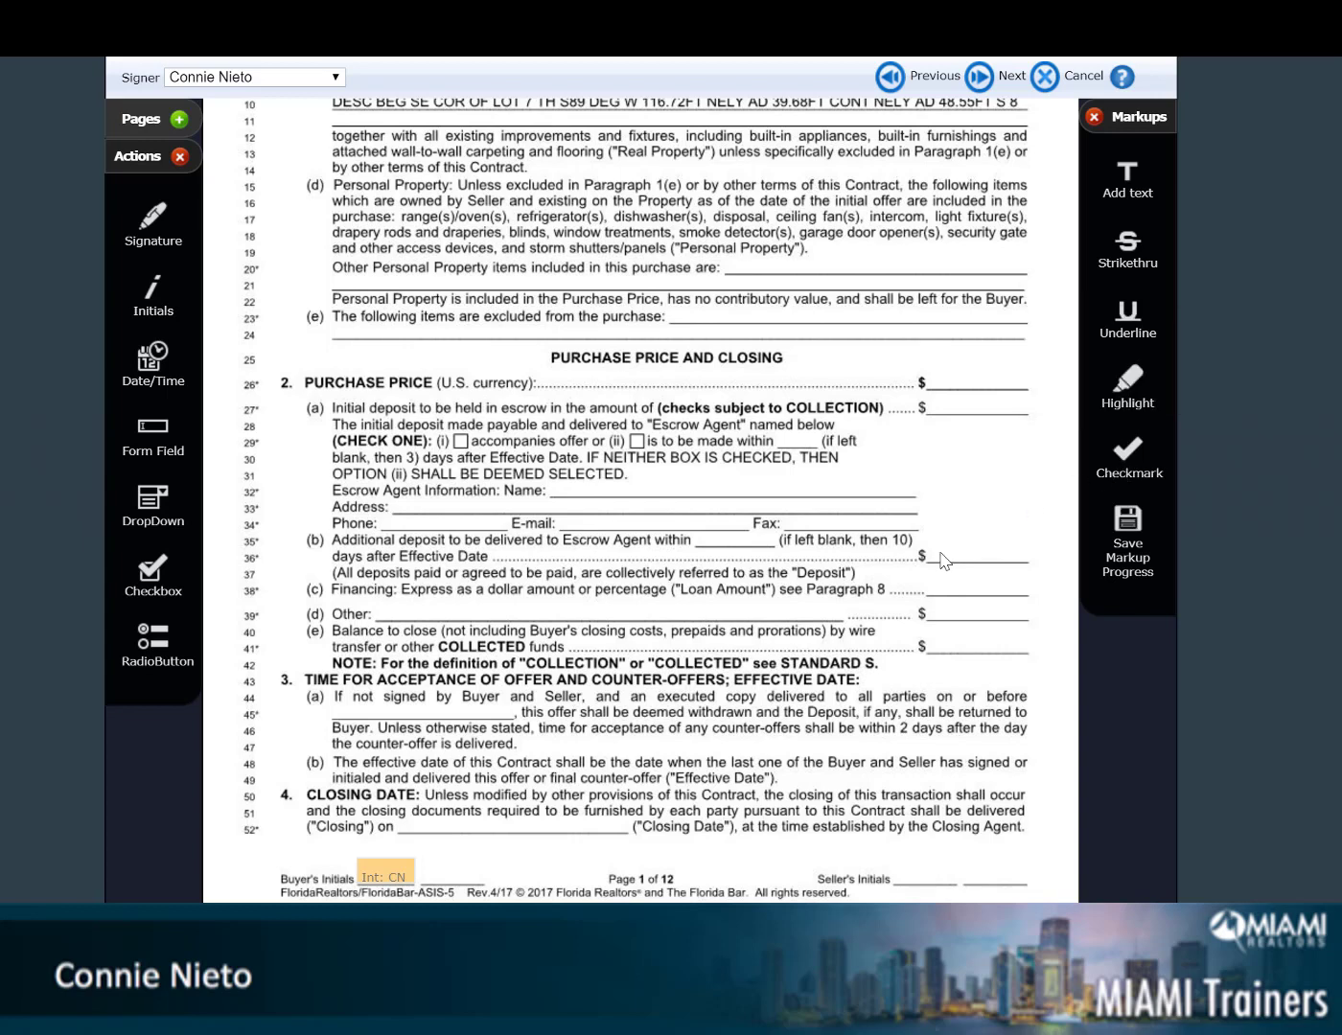
Checkmark and highlight deposit option (ii), strike line 15, underline the street address, and add text '1234'
drag(1126, 455, 650, 453)
drag(1131, 388, 815, 439)
scroll(881, 462, up, 3)
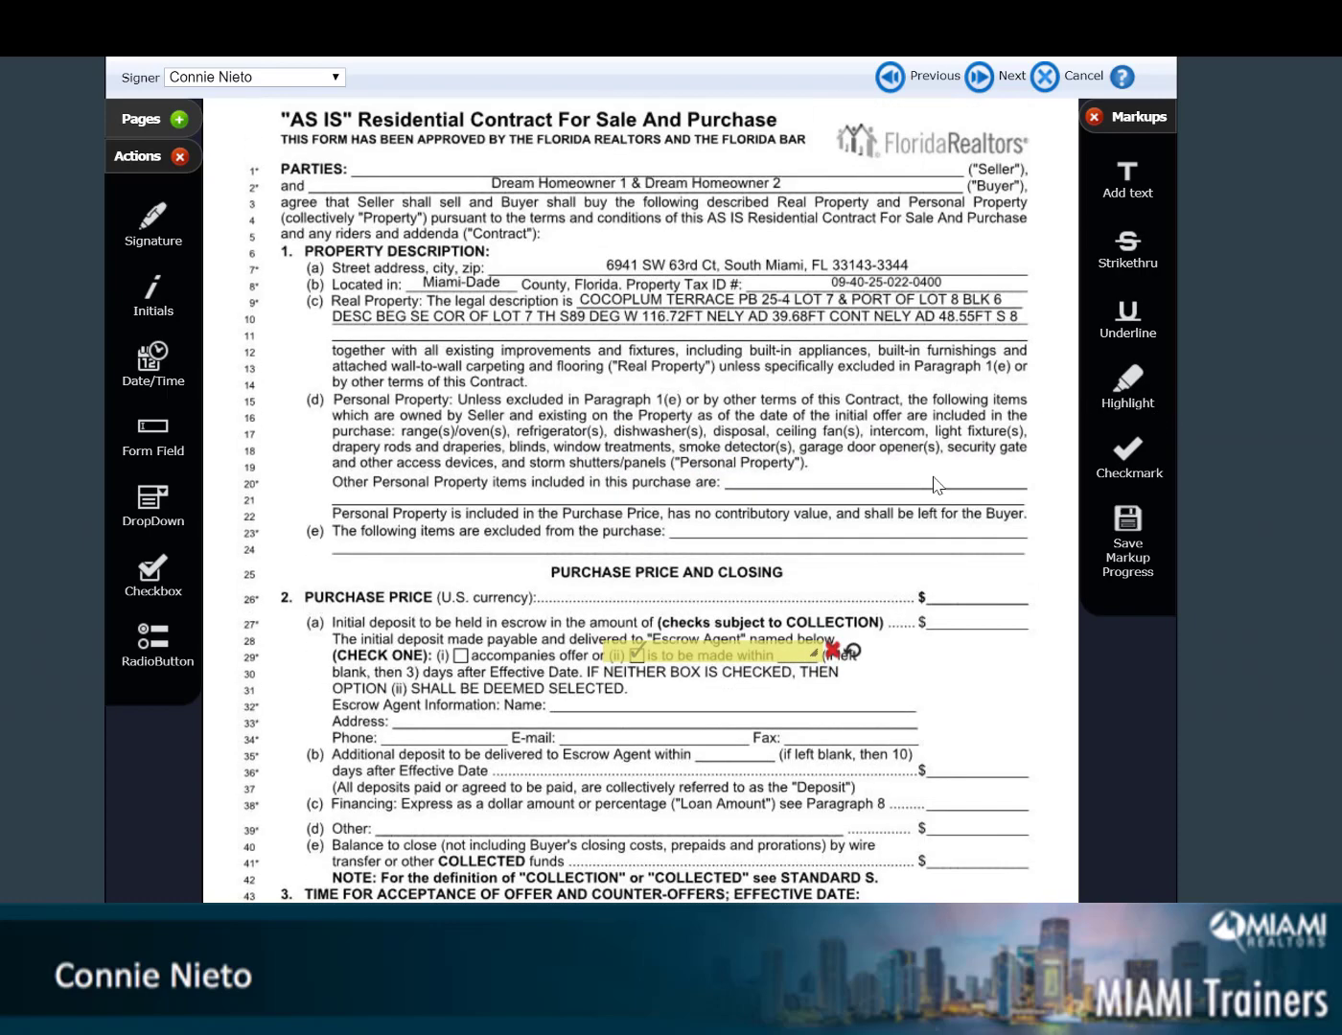
drag(1127, 244, 1032, 397)
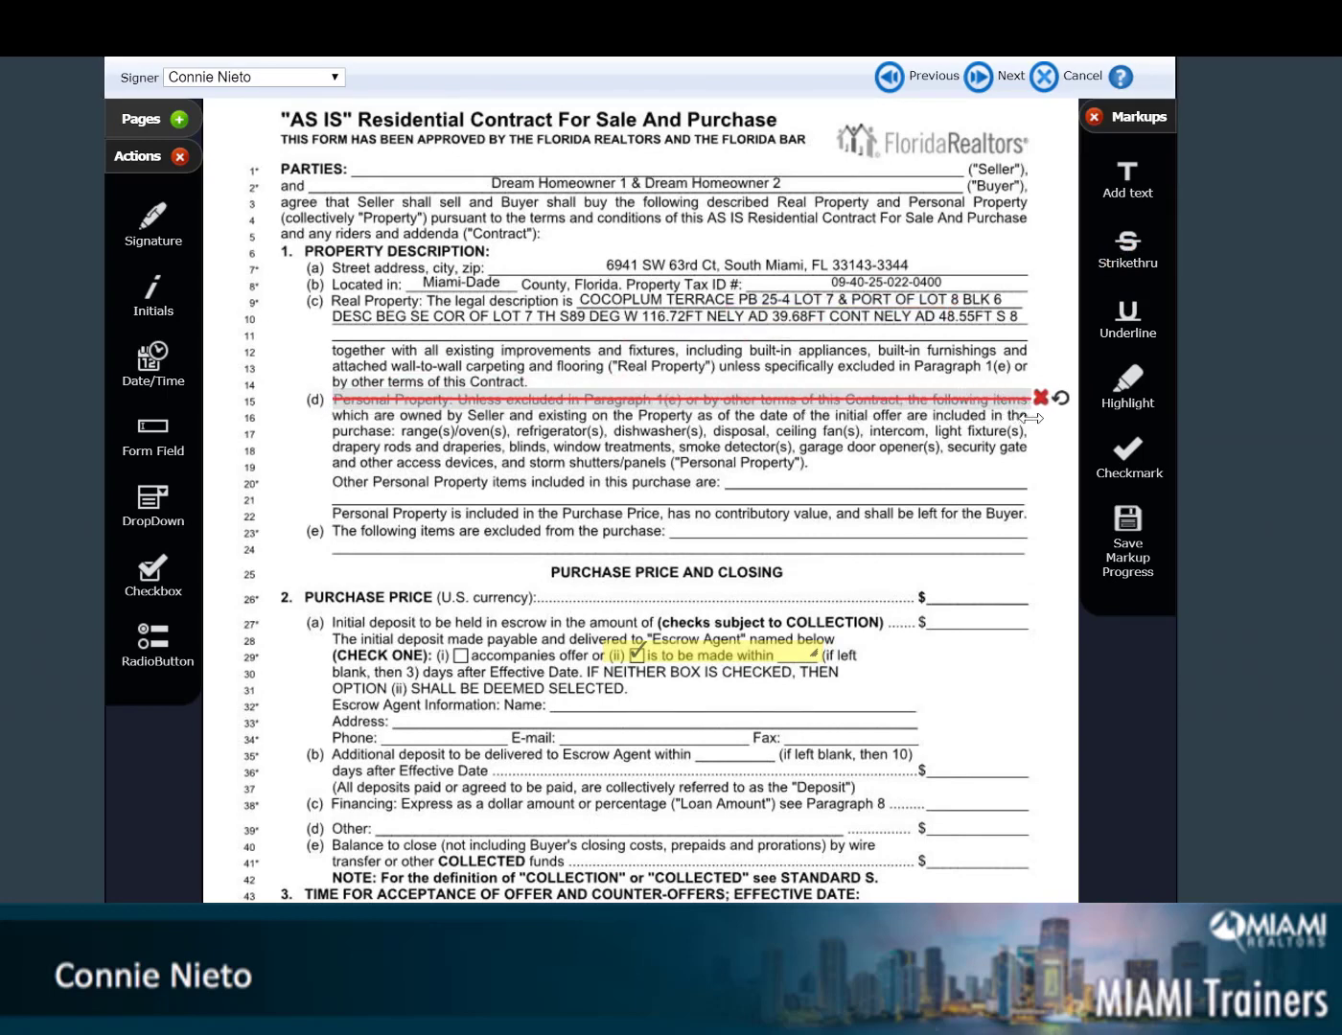
drag(1145, 334, 927, 264)
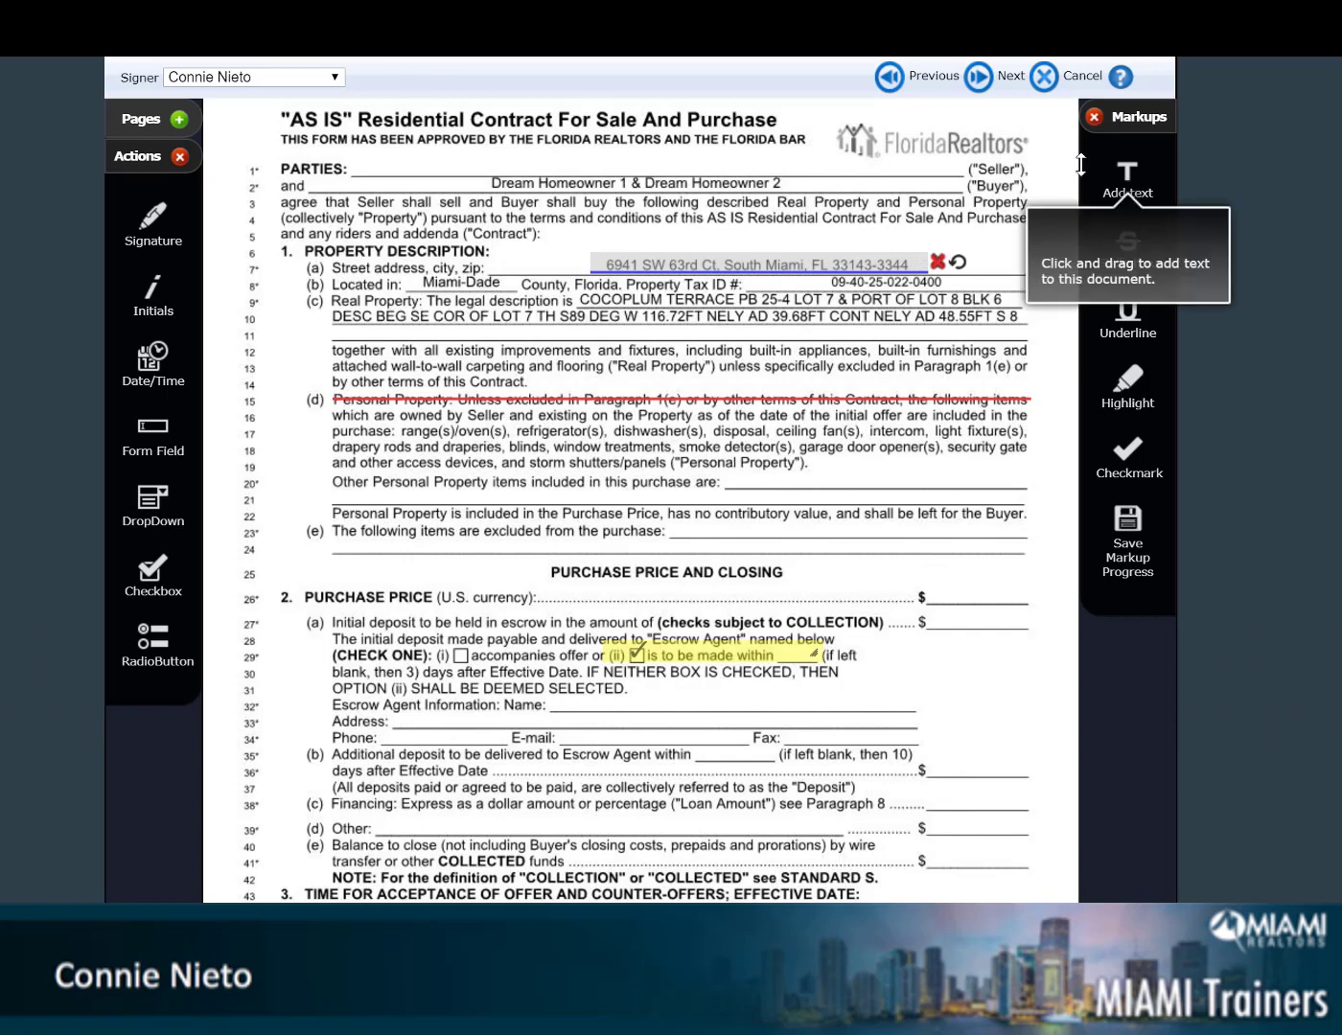
drag(1132, 191, 846, 179)
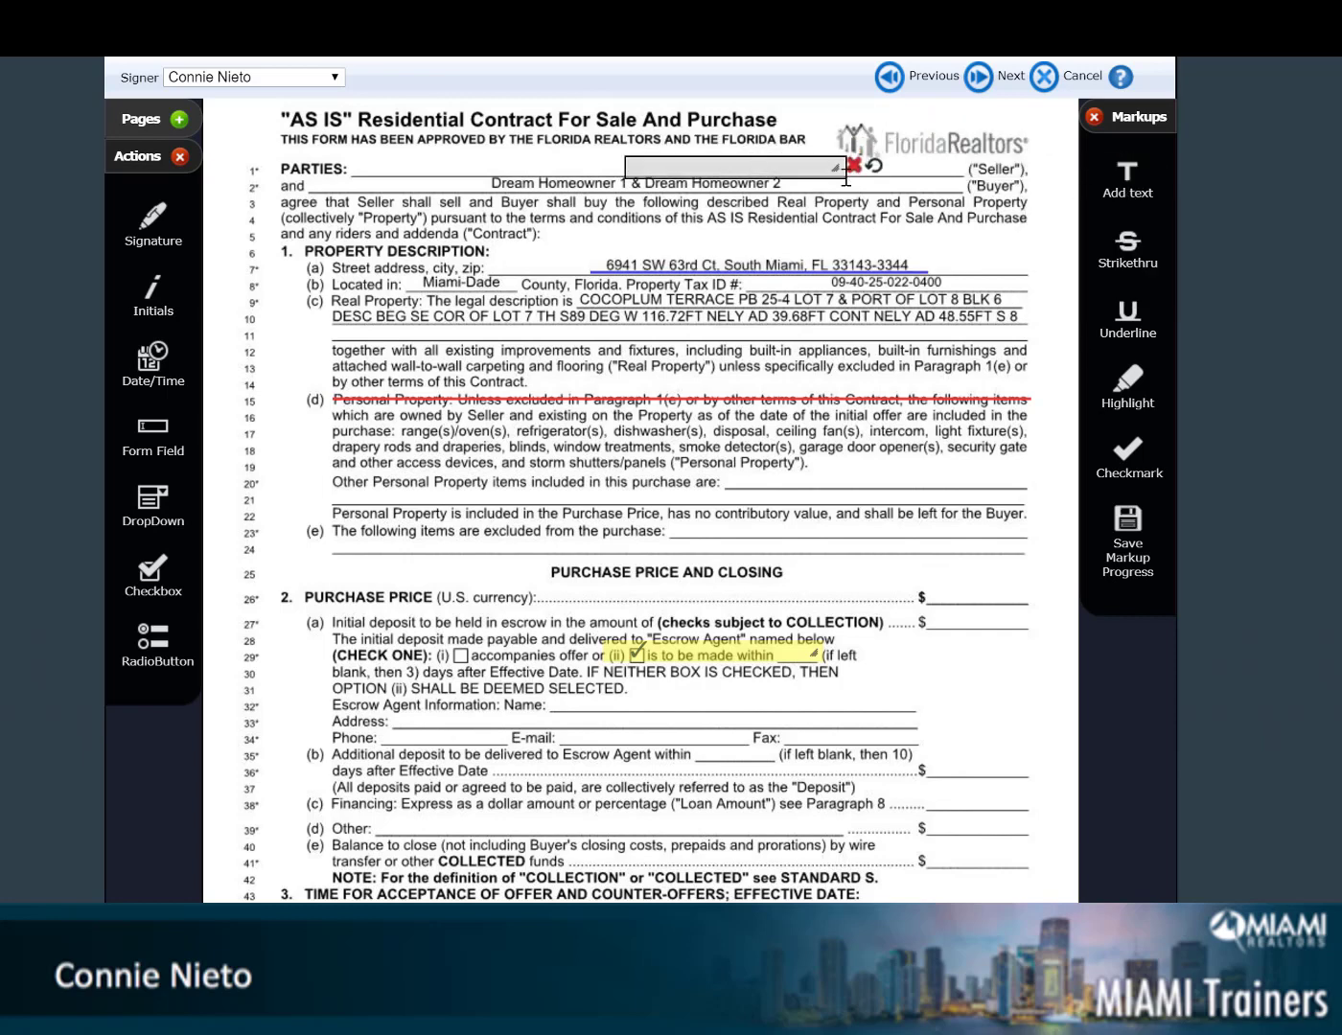
click(798, 167)
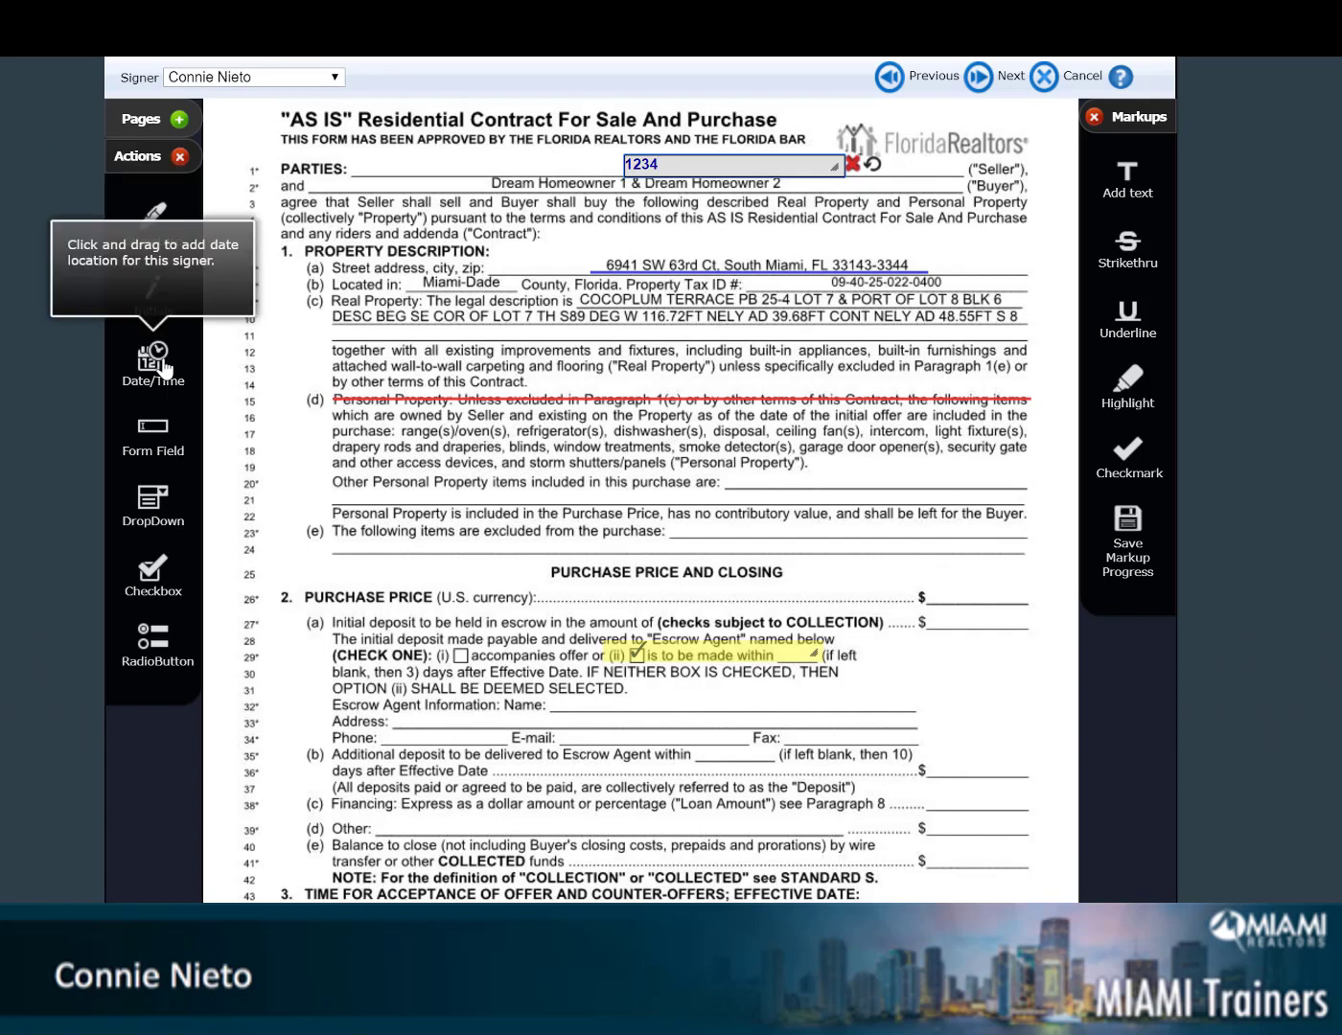
Place a signature location for the second signer on line 27
click(334, 77)
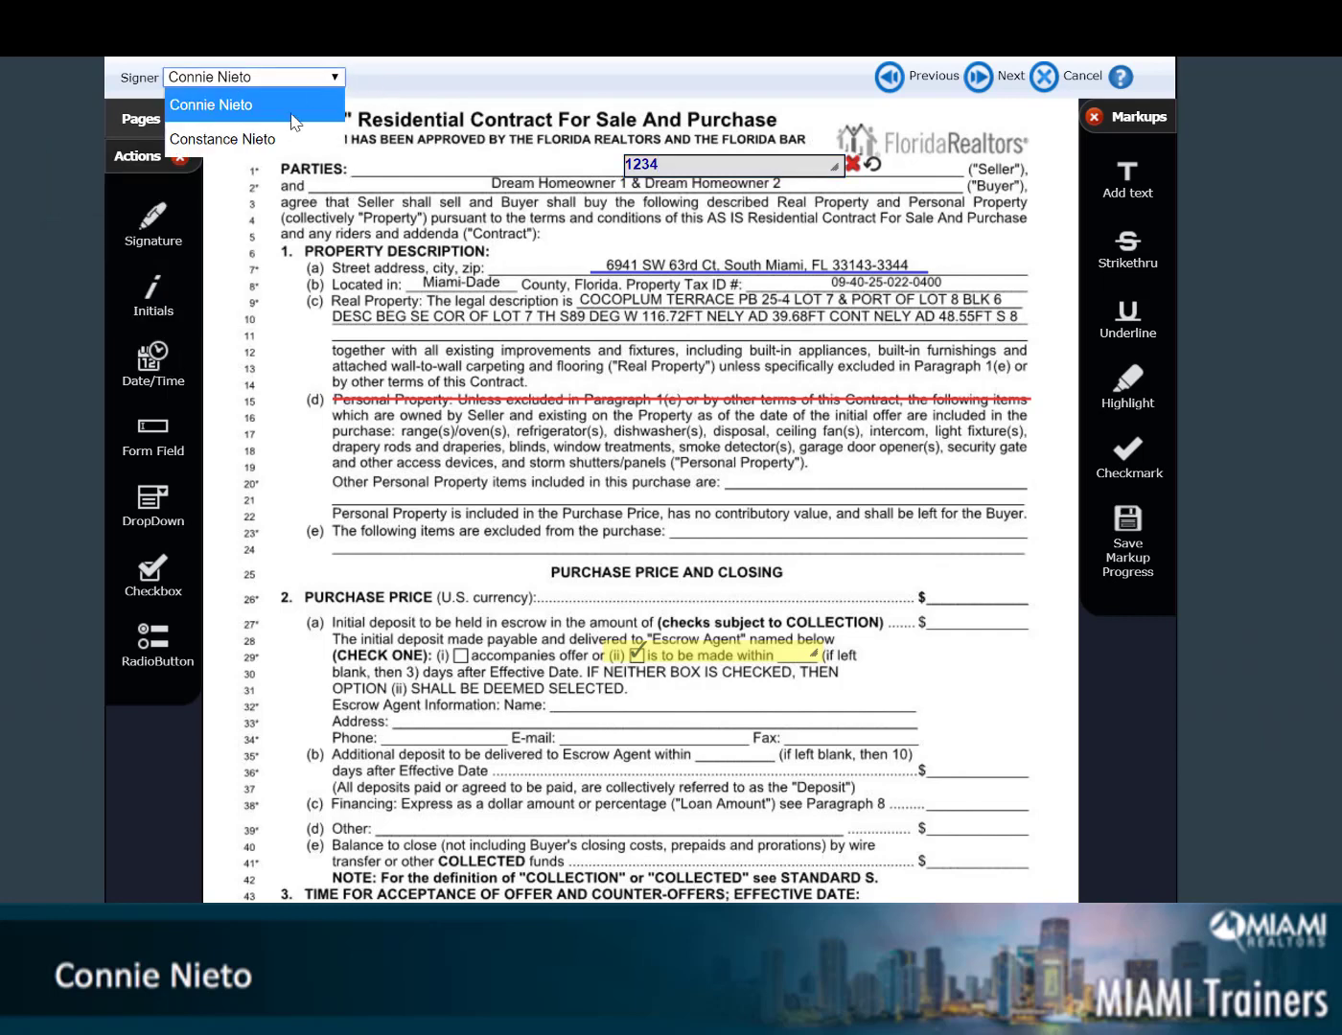
click(285, 134)
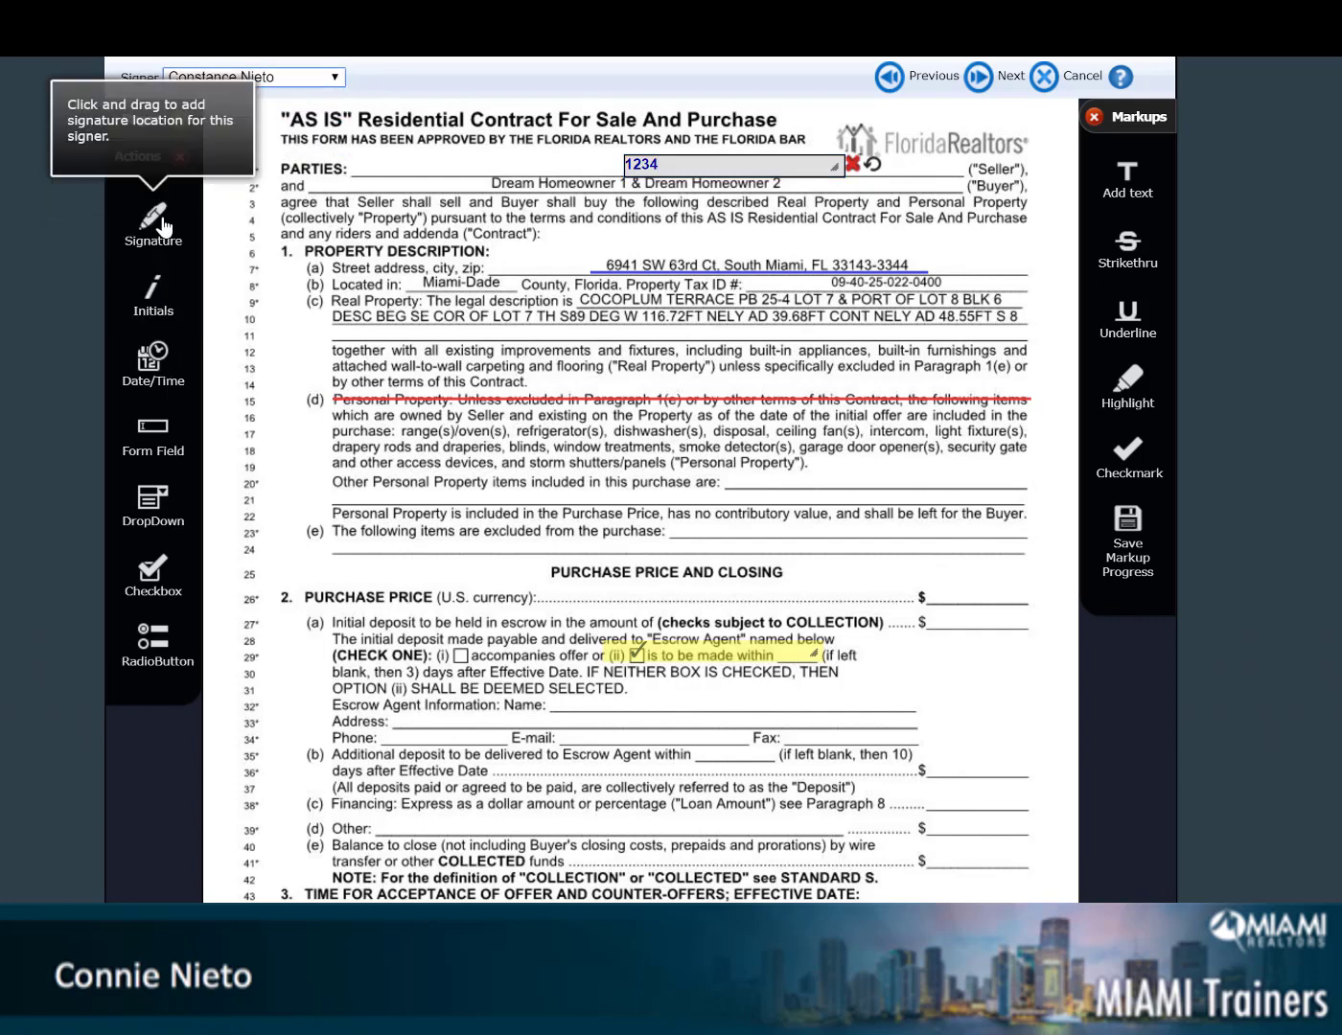
mouse_move(151, 218)
mouse_down()
mouse_move(478, 595)
mouse_move(741, 586)
mouse_move(720, 576)
mouse_up()
Add initials, date/time and signature locations for the second signer beside deposit lines 29–33
click(315, 84)
click(290, 108)
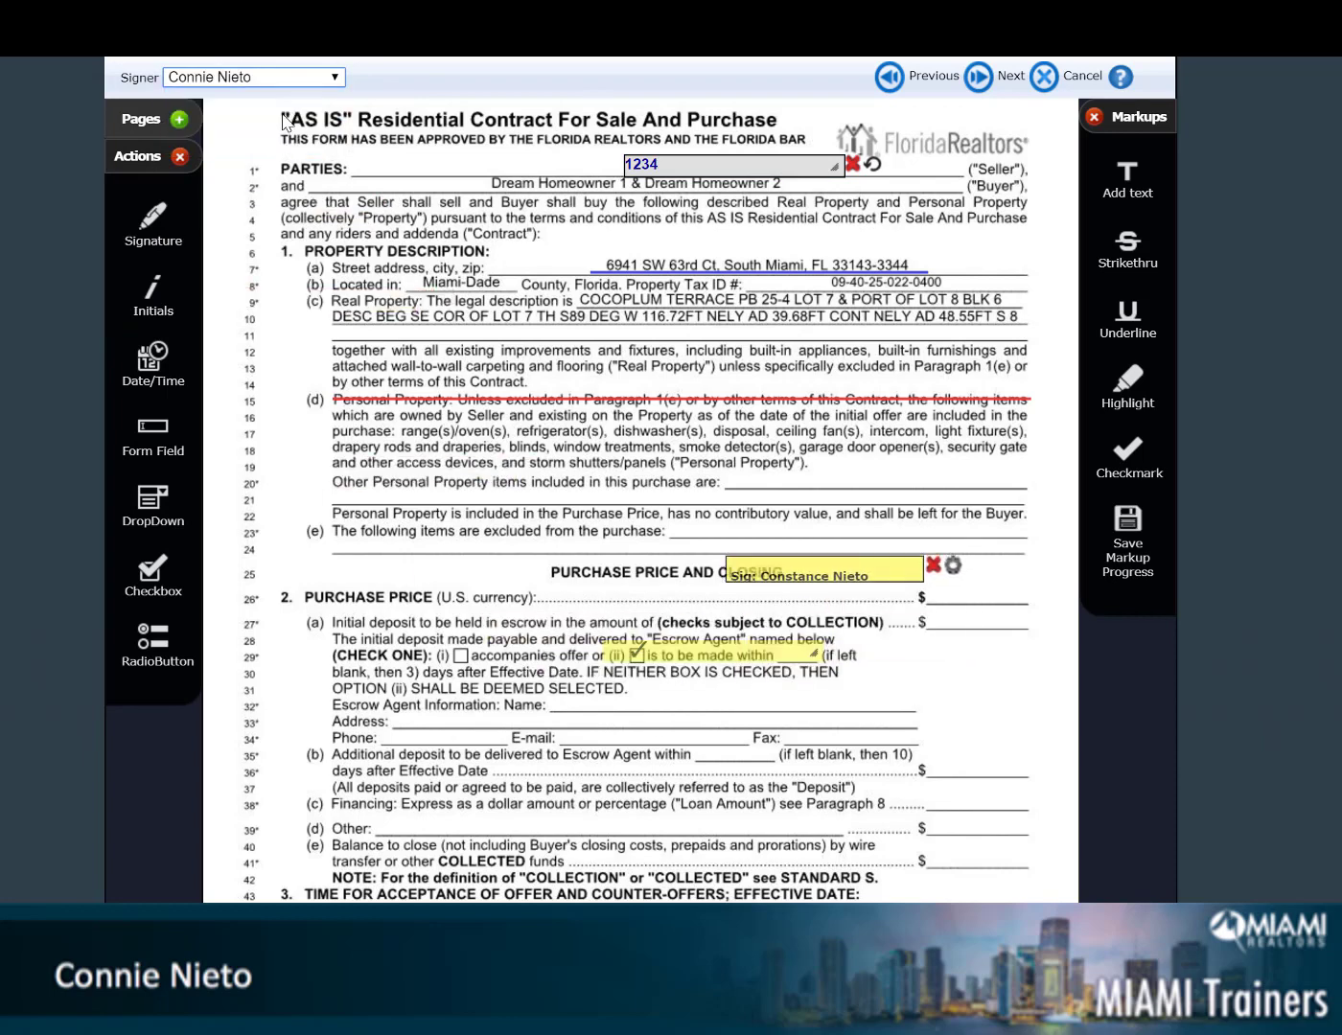
drag(154, 287, 945, 647)
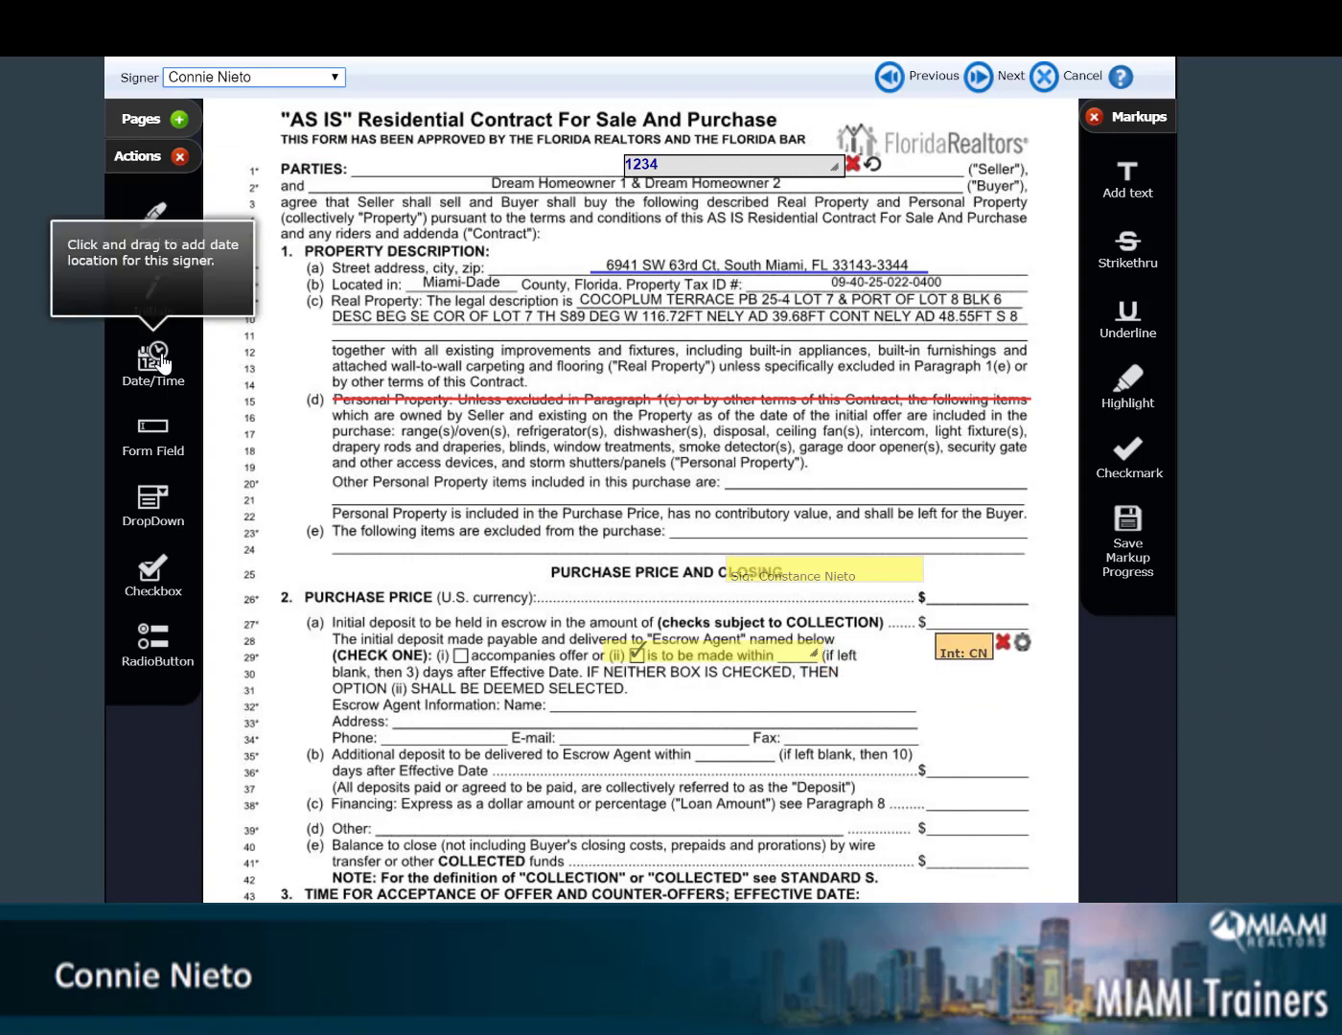
drag(156, 359, 934, 687)
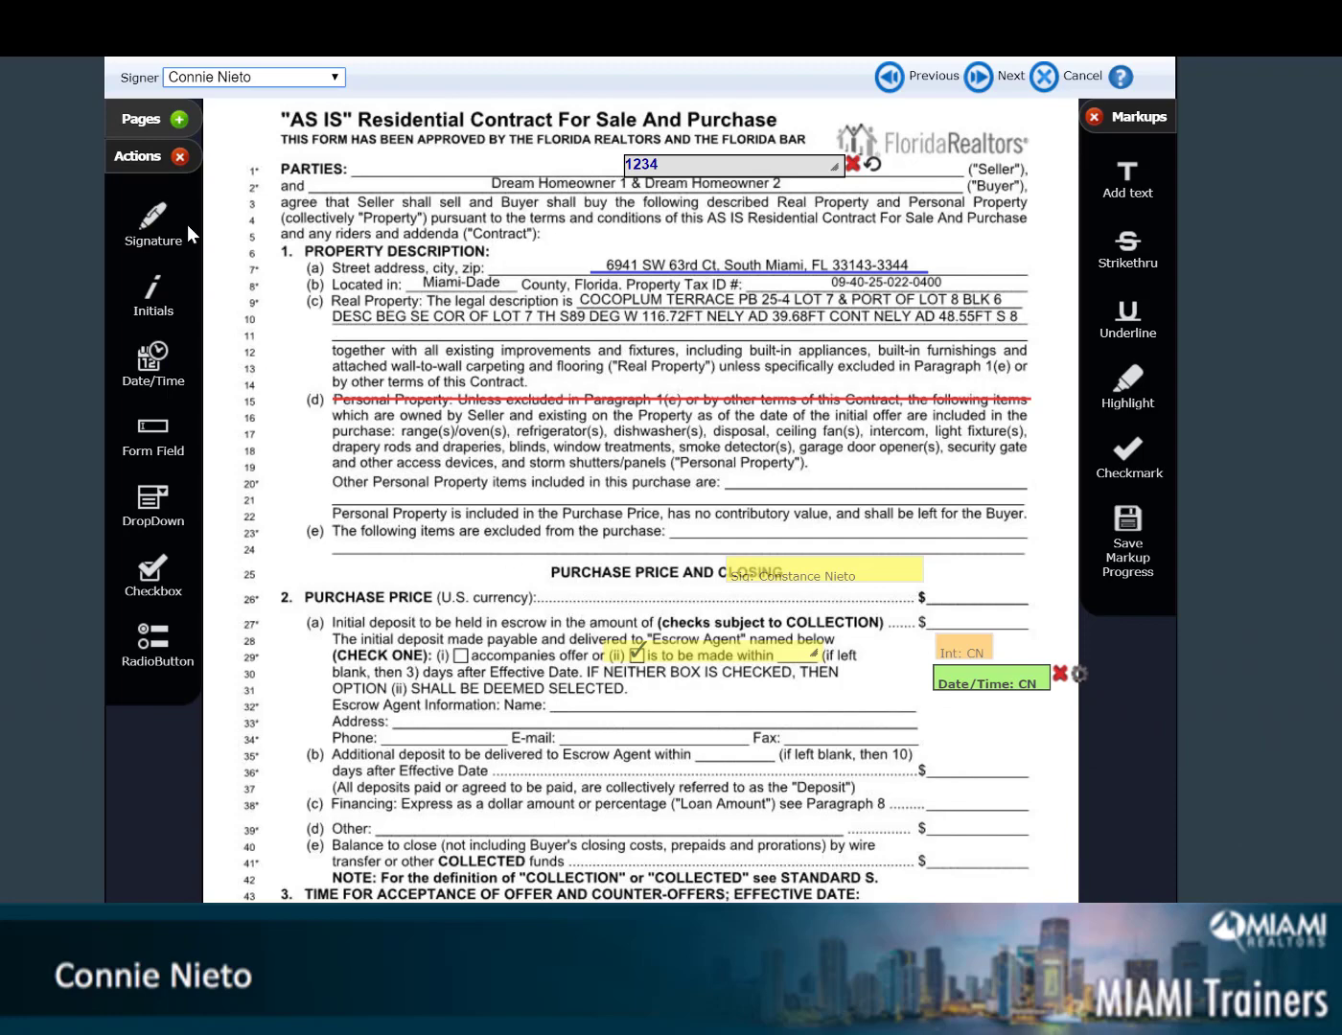
scroll(515, 565, down, 2)
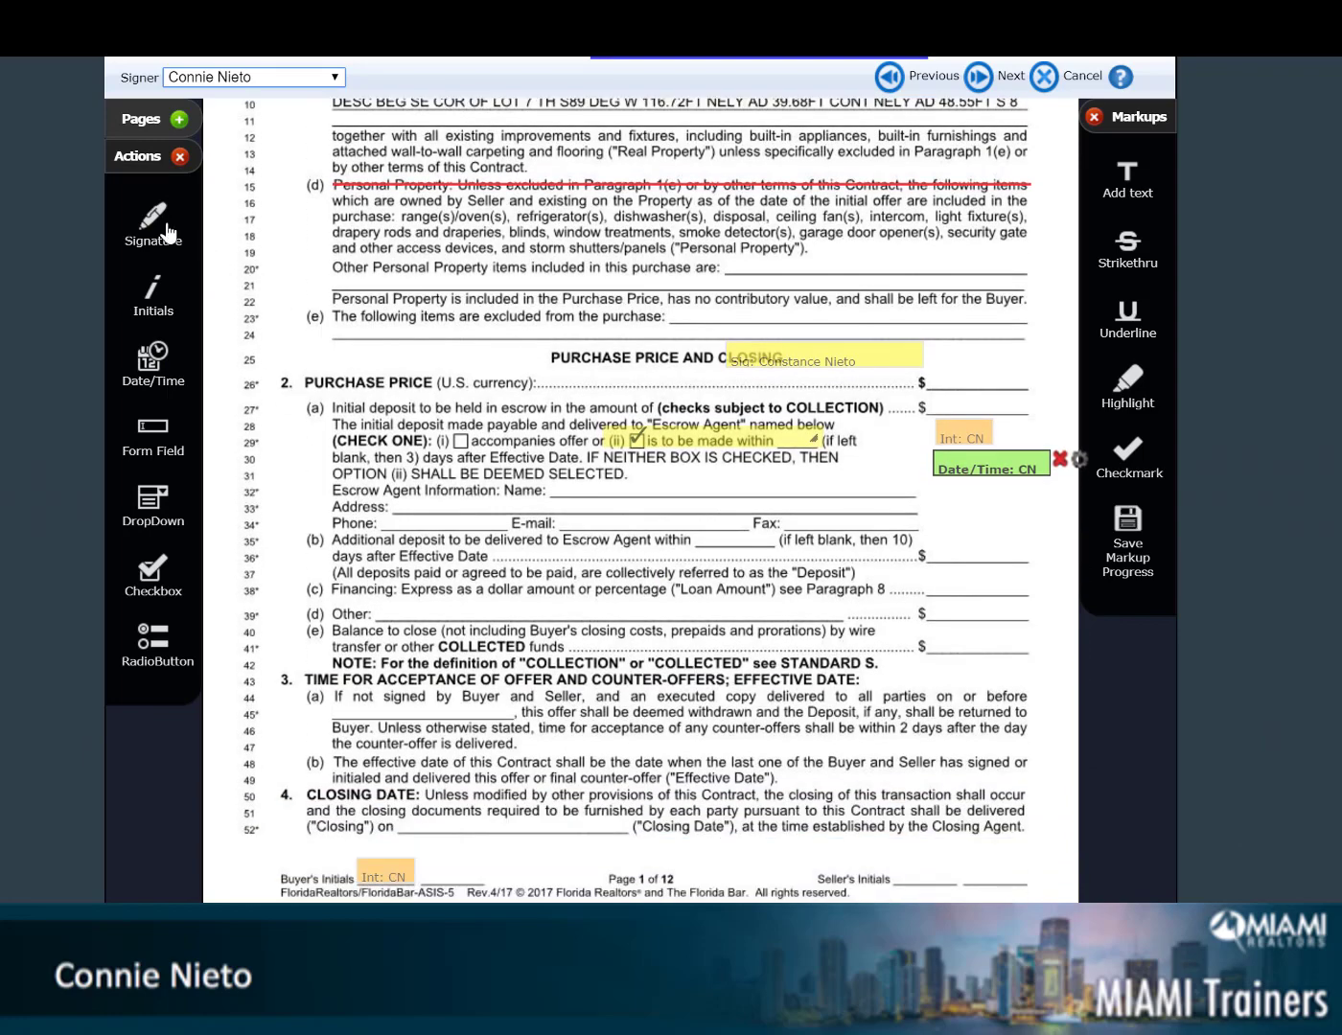
mouse_move(169, 233)
mouse_down()
mouse_move(235, 292)
mouse_move(956, 508)
mouse_move(859, 522)
mouse_up()
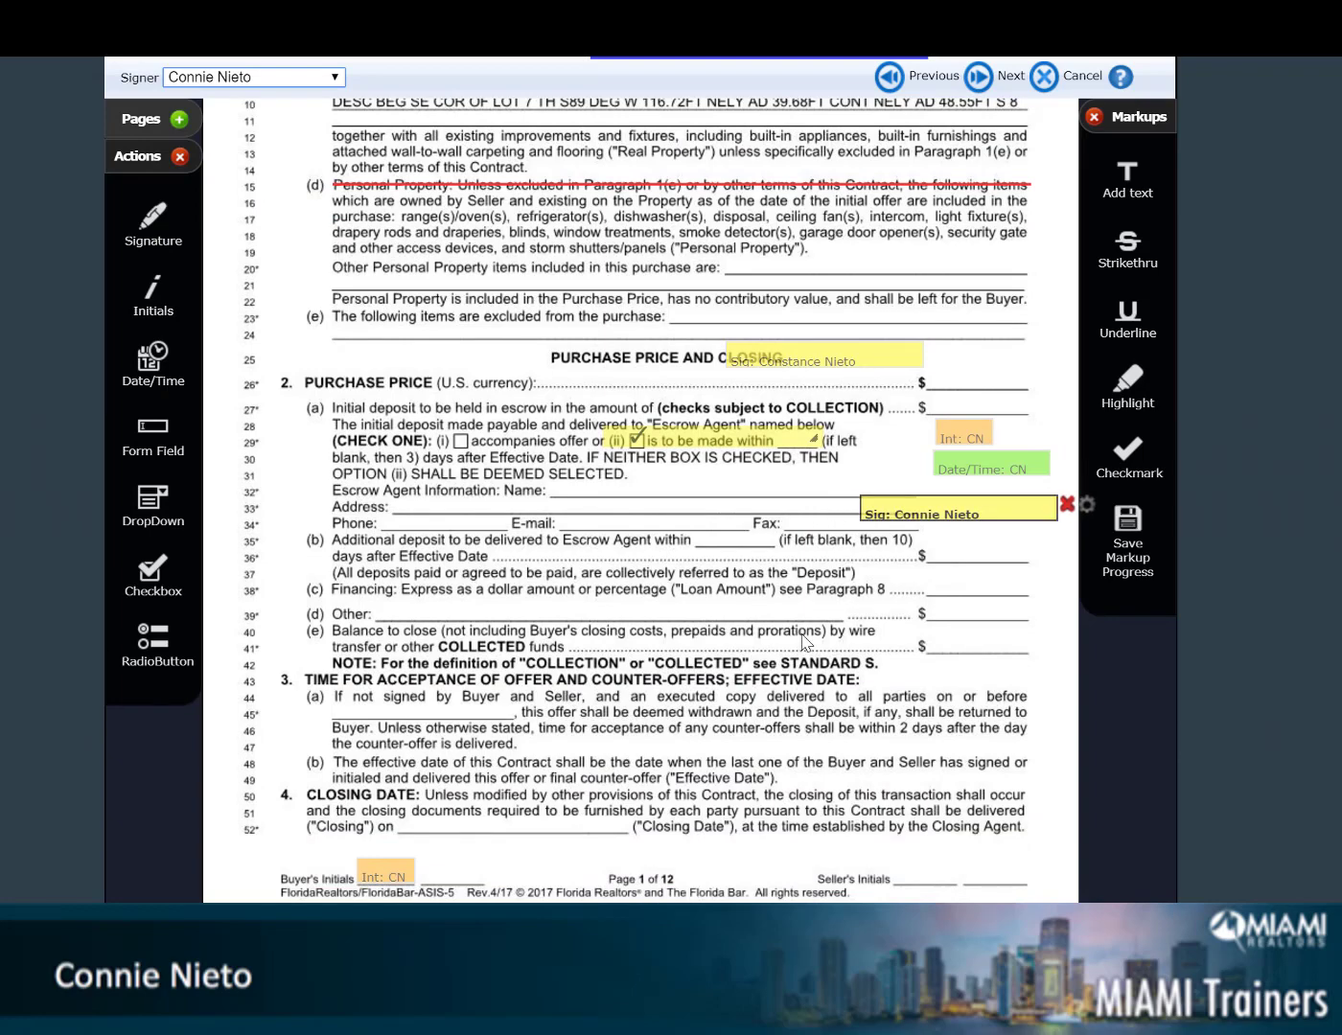
scroll(805, 643, up, 5)
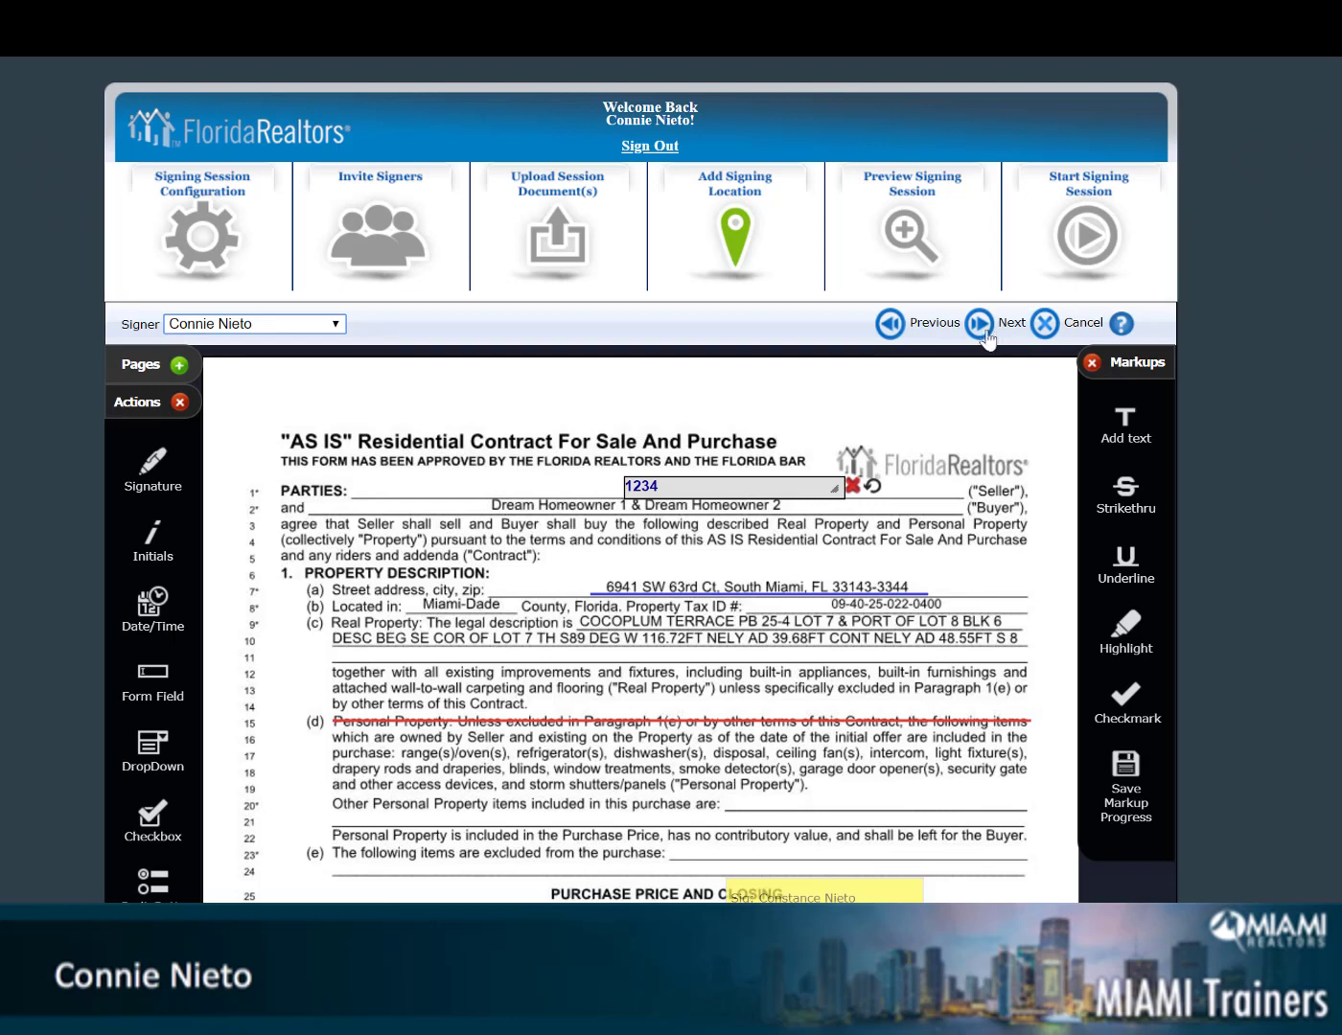
Confirm applying the markups to the contract and scroll through the signing-session preview
click(979, 325)
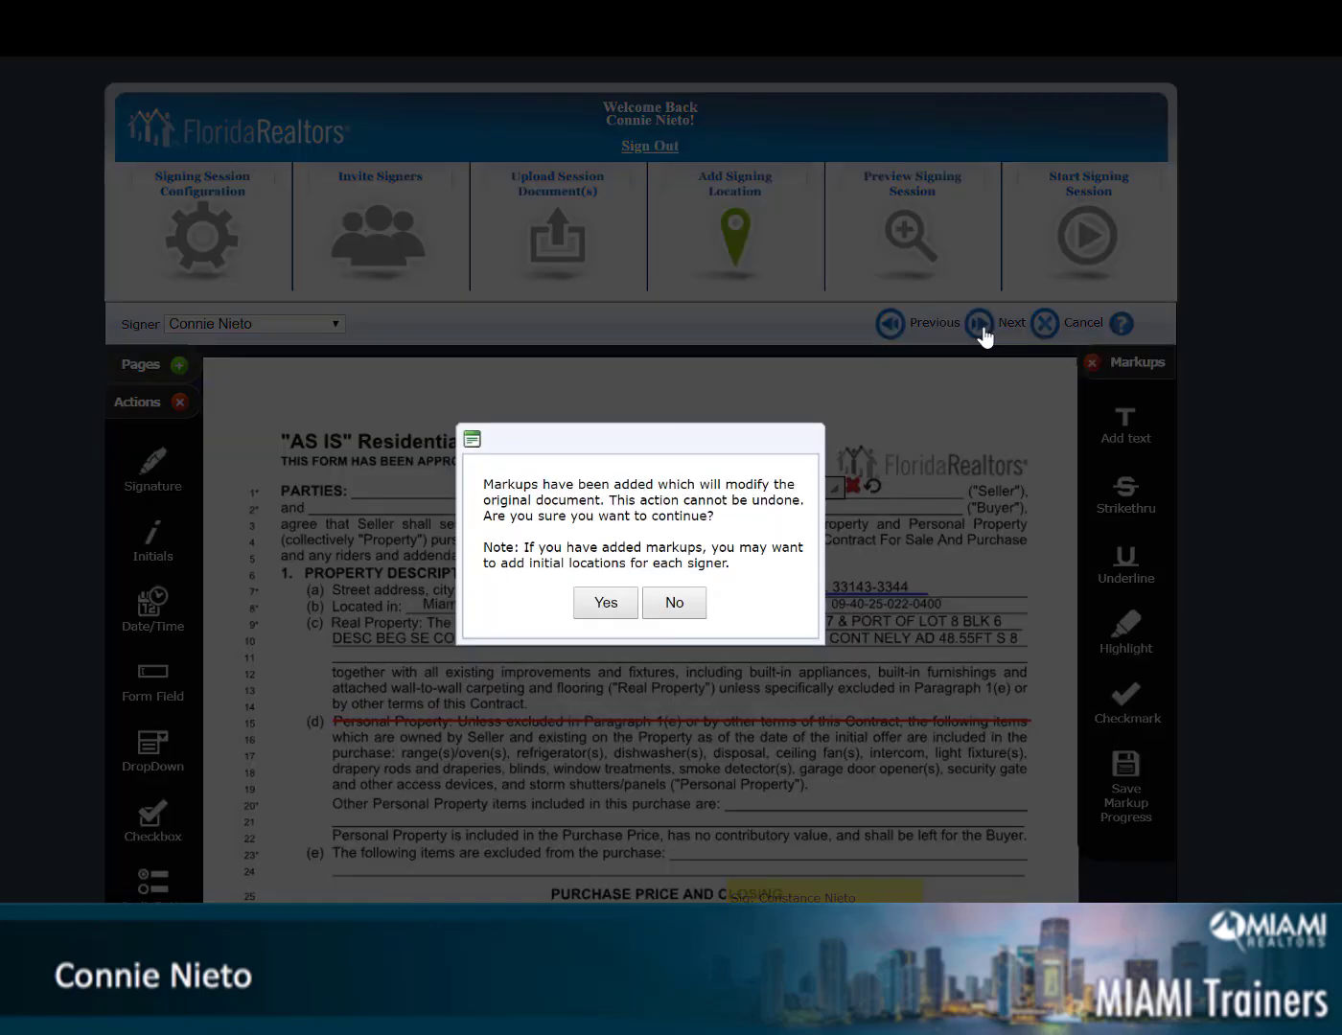
click(597, 602)
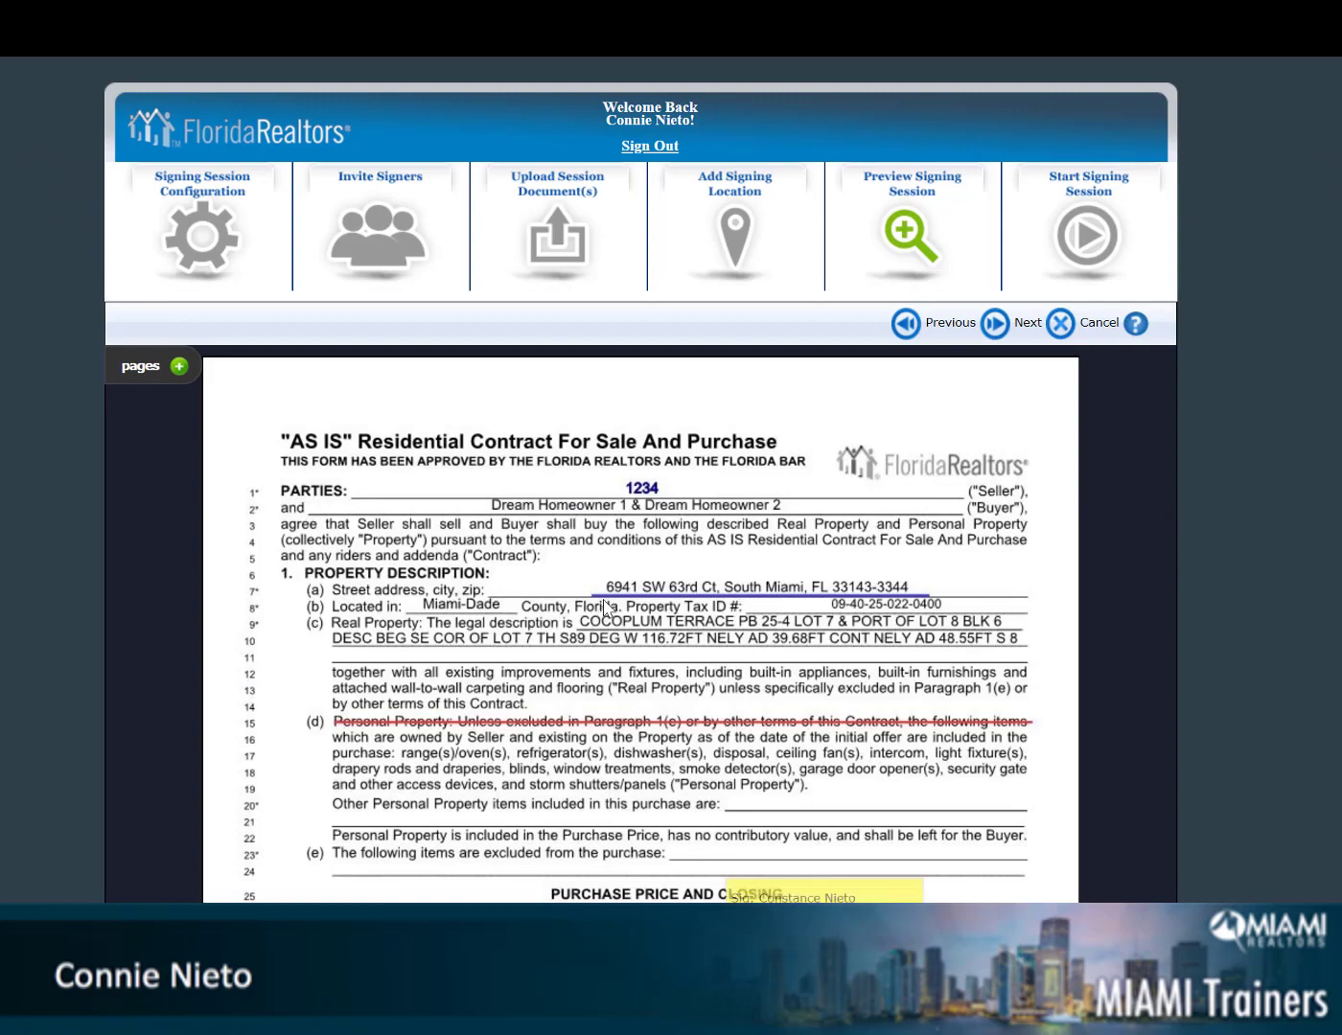
scroll(598, 611, down, 3)
scroll(605, 614, down, 1)
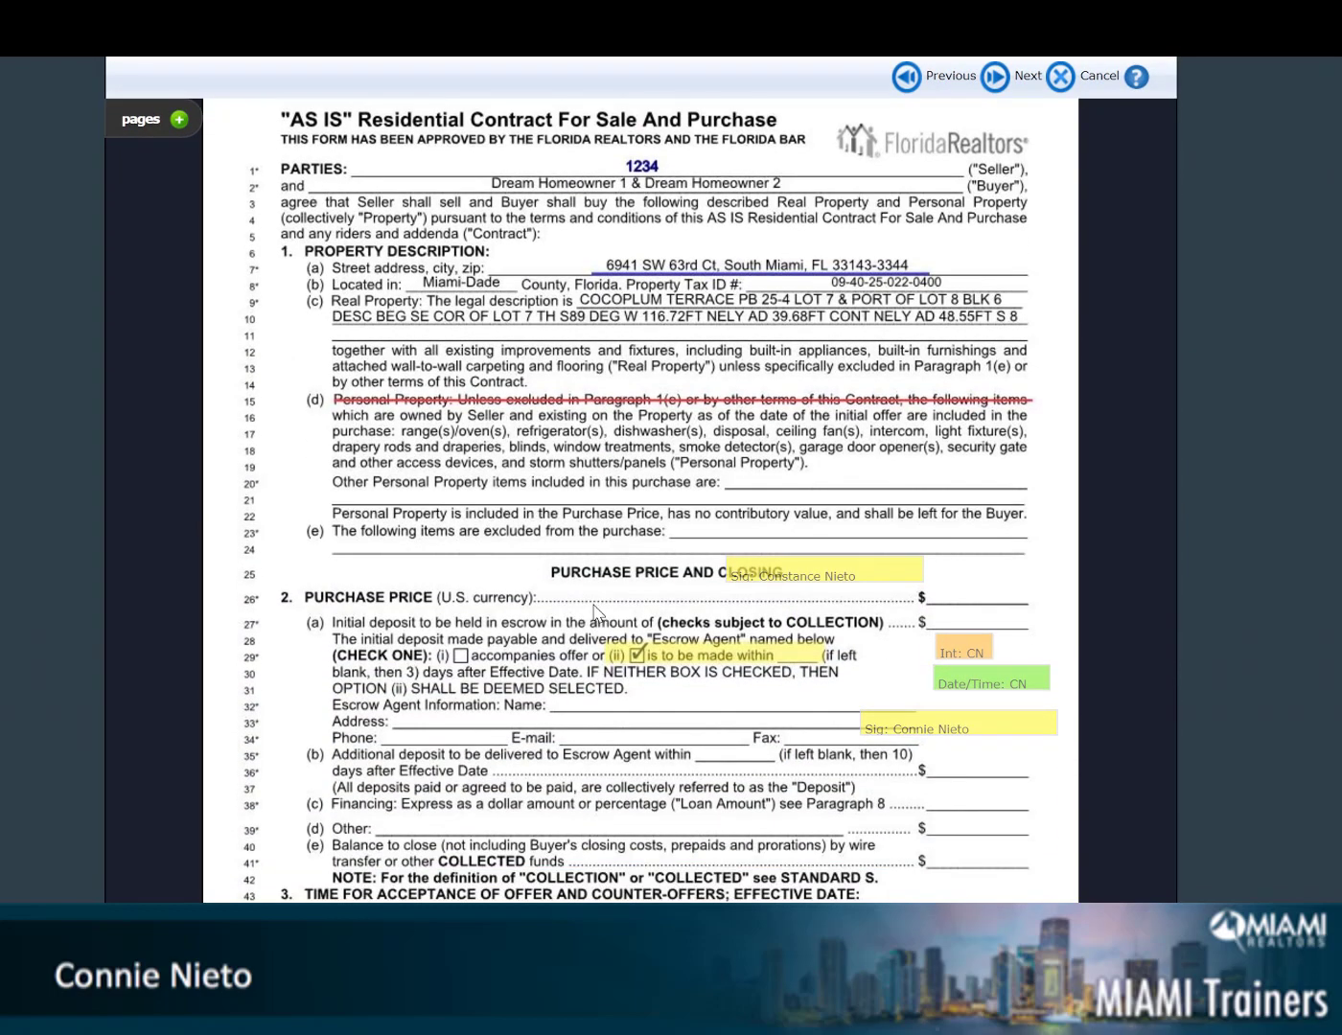
scroll(595, 611, up, 4)
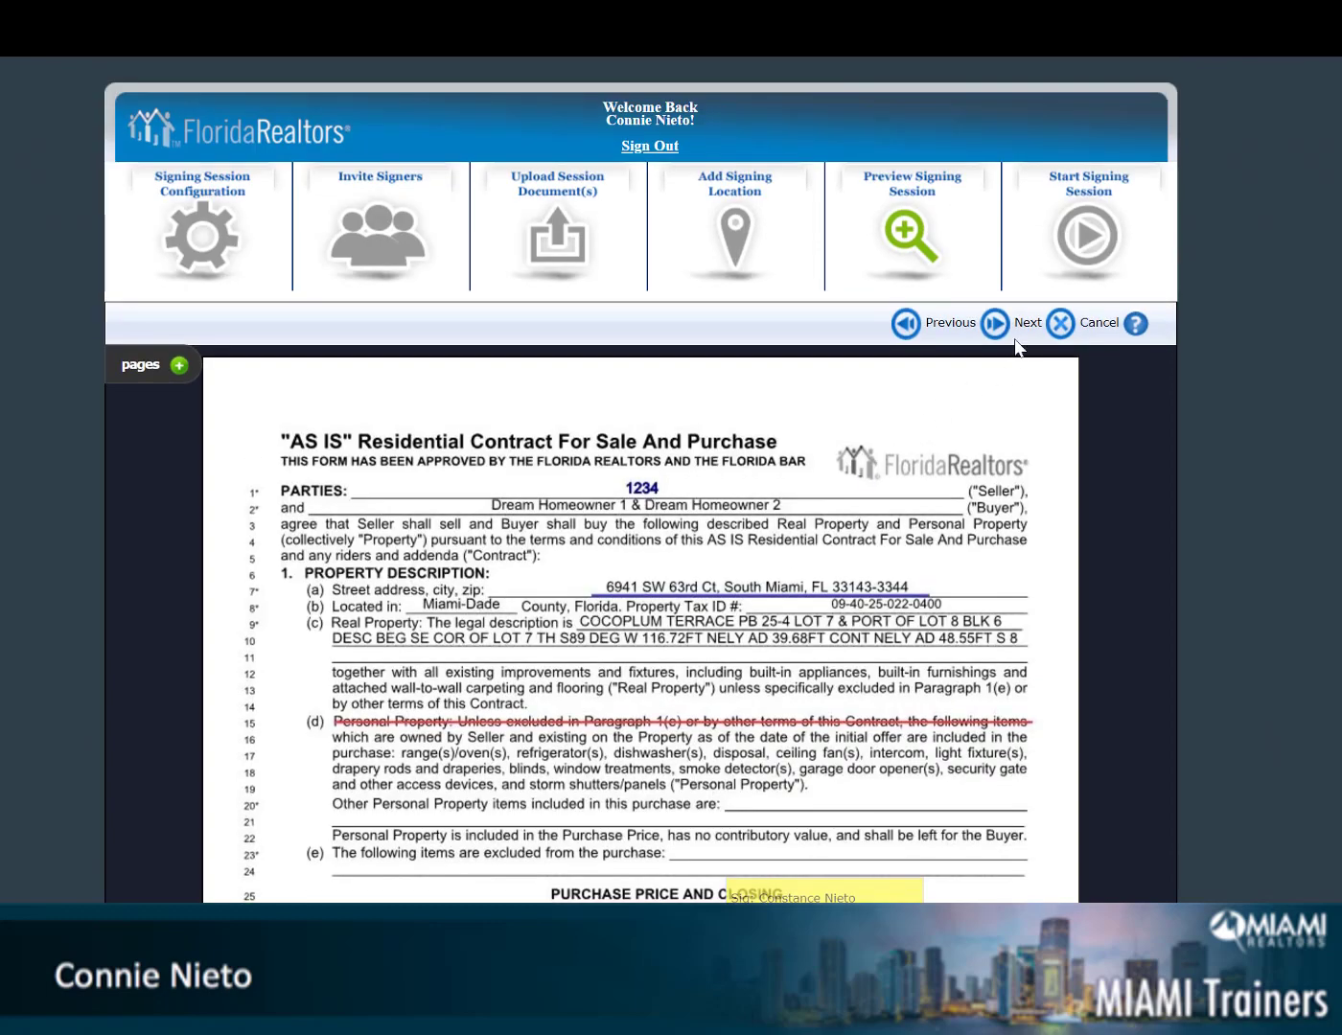
Write a personal note beginning 'Dear Customer,' with a second line starting 'Please rev'
click(996, 326)
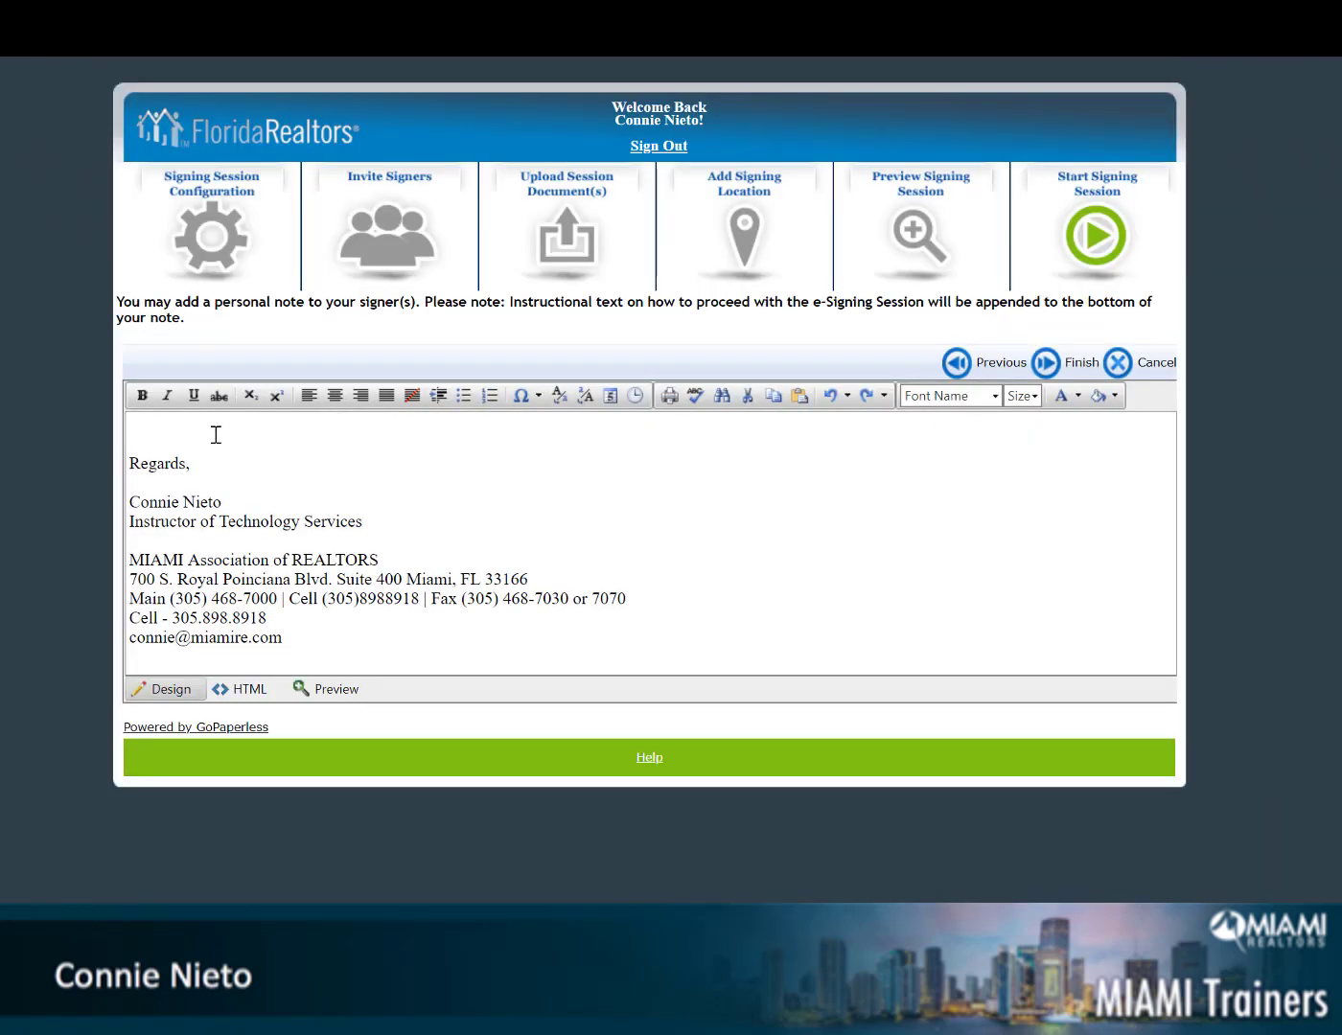
click(212, 428)
text(DEar)
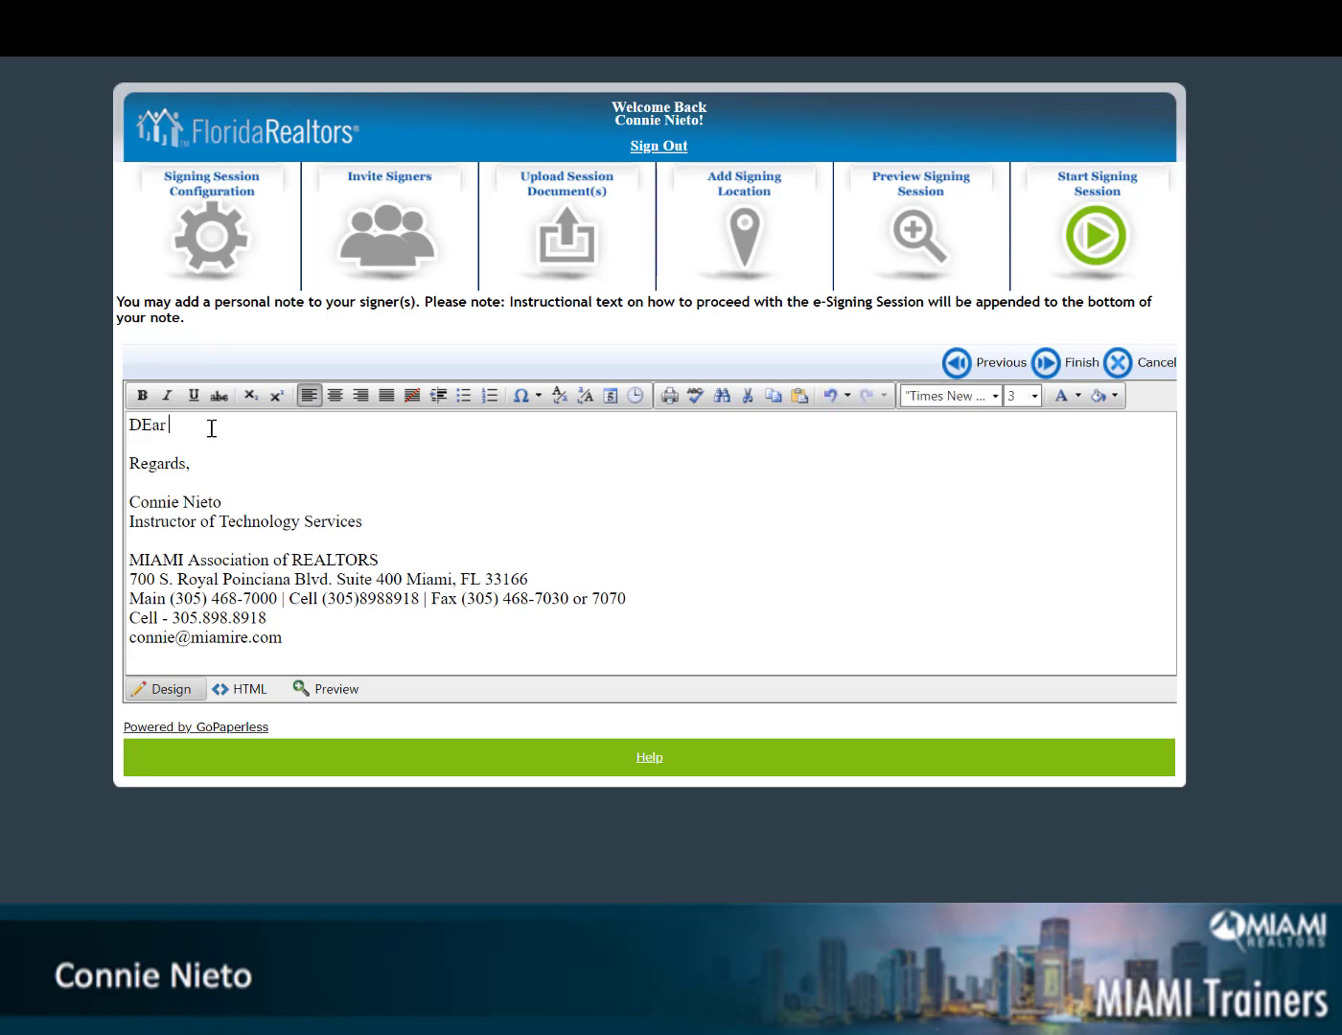
key(BackSpace)
key(BackSpace)
key(BackSpace)
text(ear Customer,)
key(Return)
key(Return)
text(Pleas)
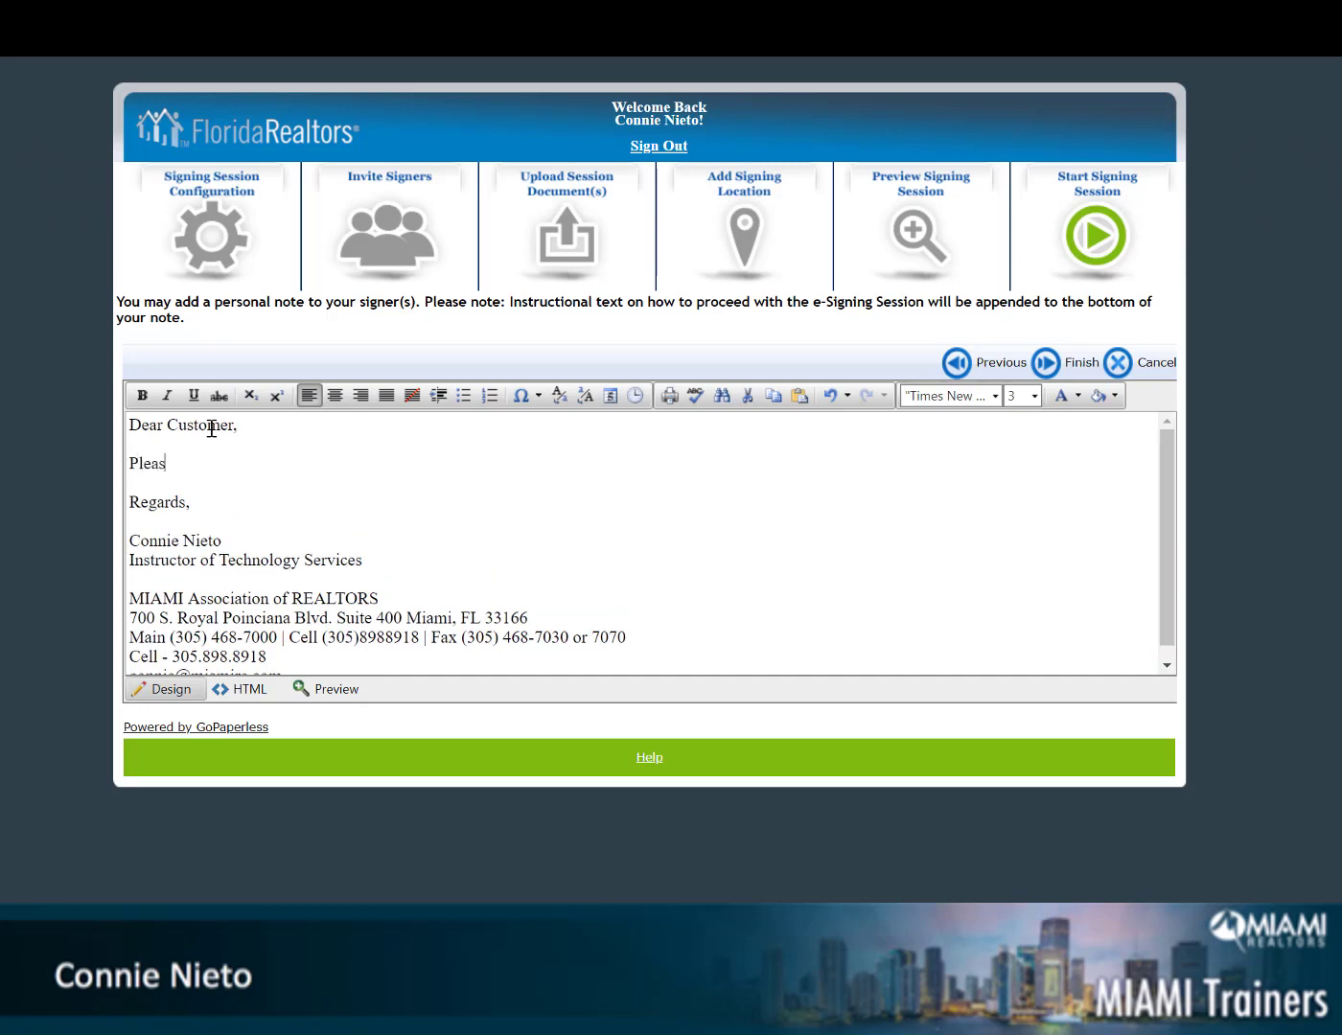
text(e rev)
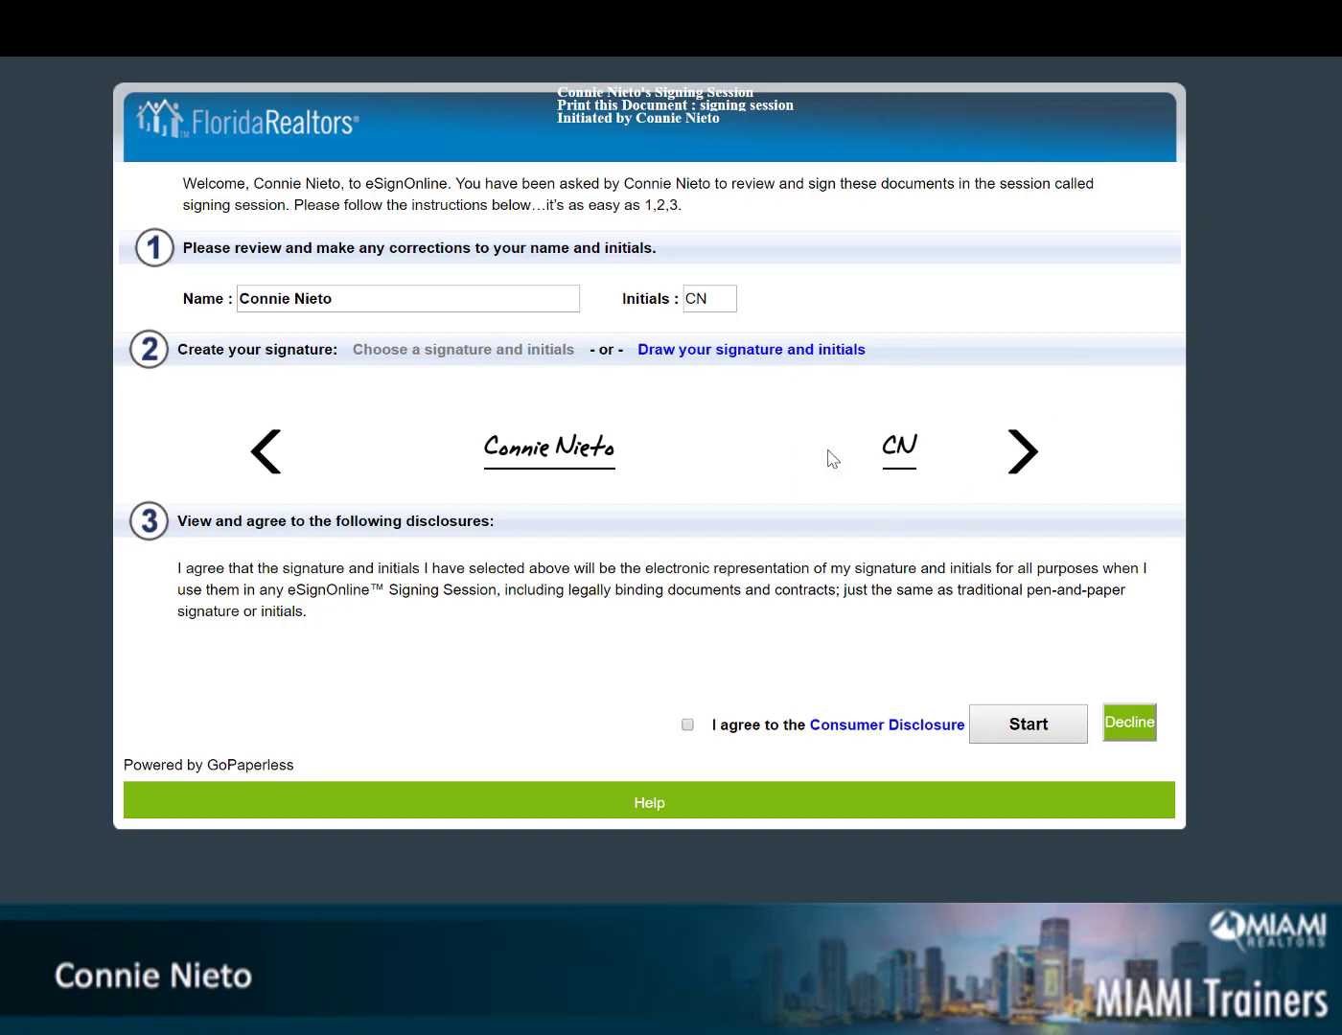
Try a hand-drawn signature, then go back and pick a ready-made script signature style to start signing
click(714, 353)
mouse_move(406, 503)
mouse_down()
mouse_move(545, 506)
mouse_move(556, 541)
mouse_up()
drag(1021, 465, 1079, 576)
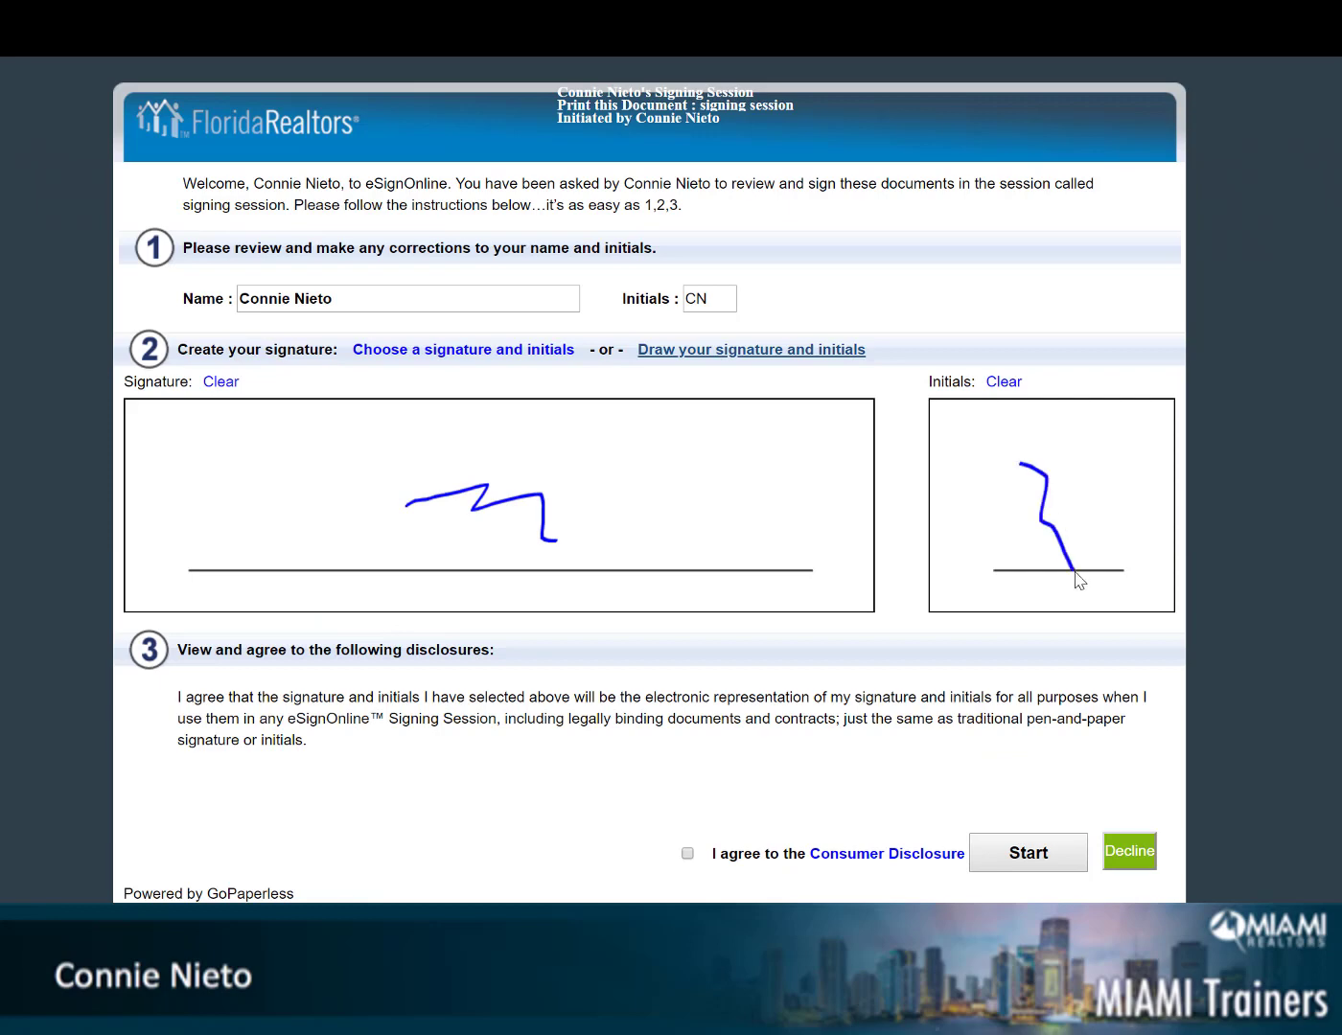
click(468, 357)
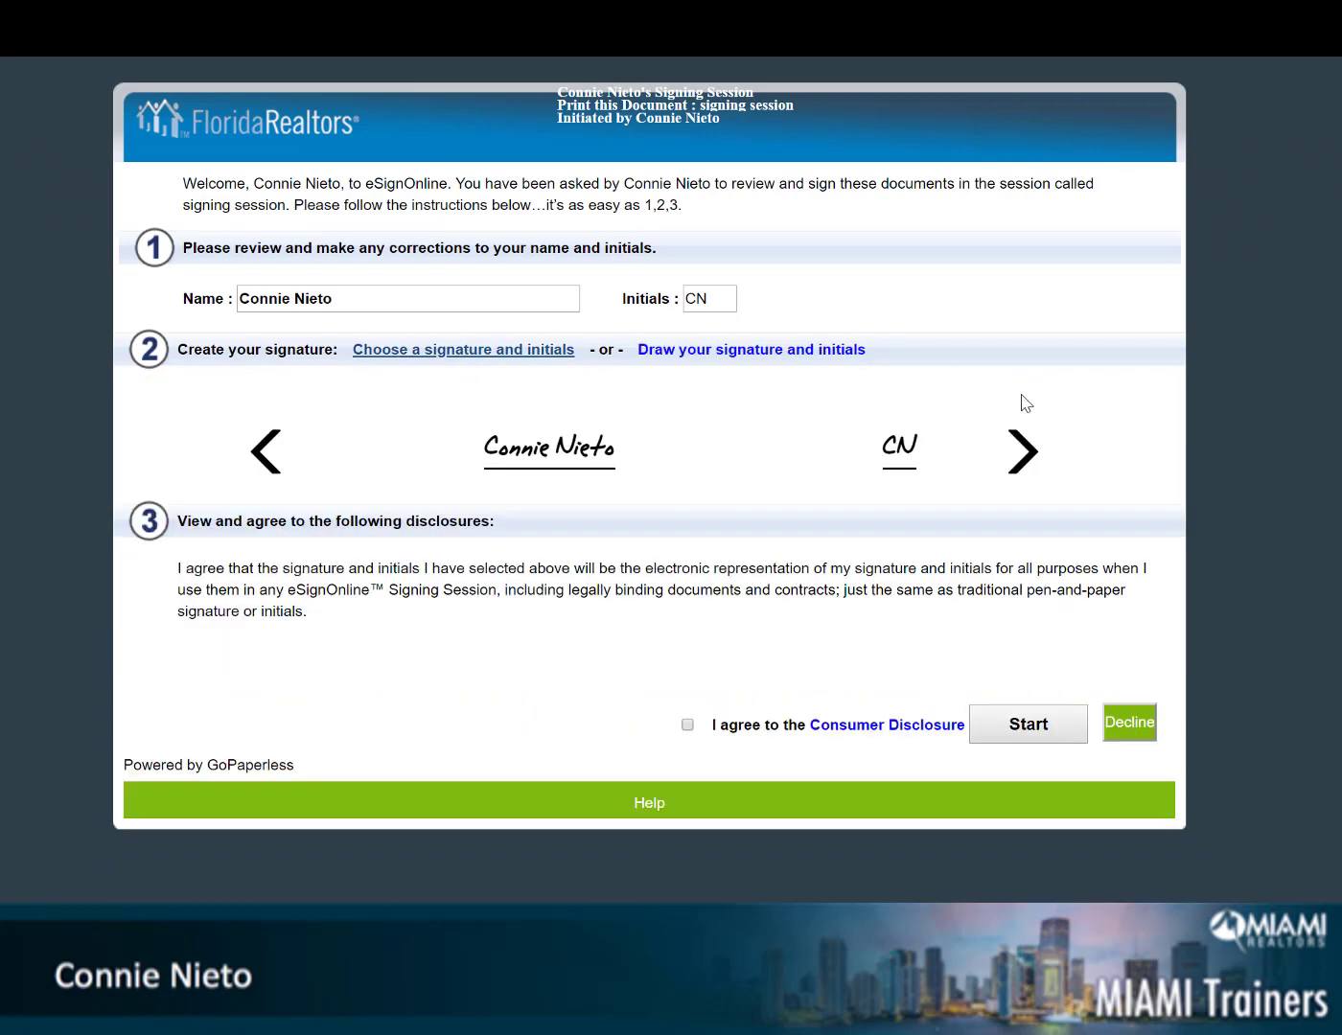
click(1024, 458)
click(1028, 460)
click(1029, 460)
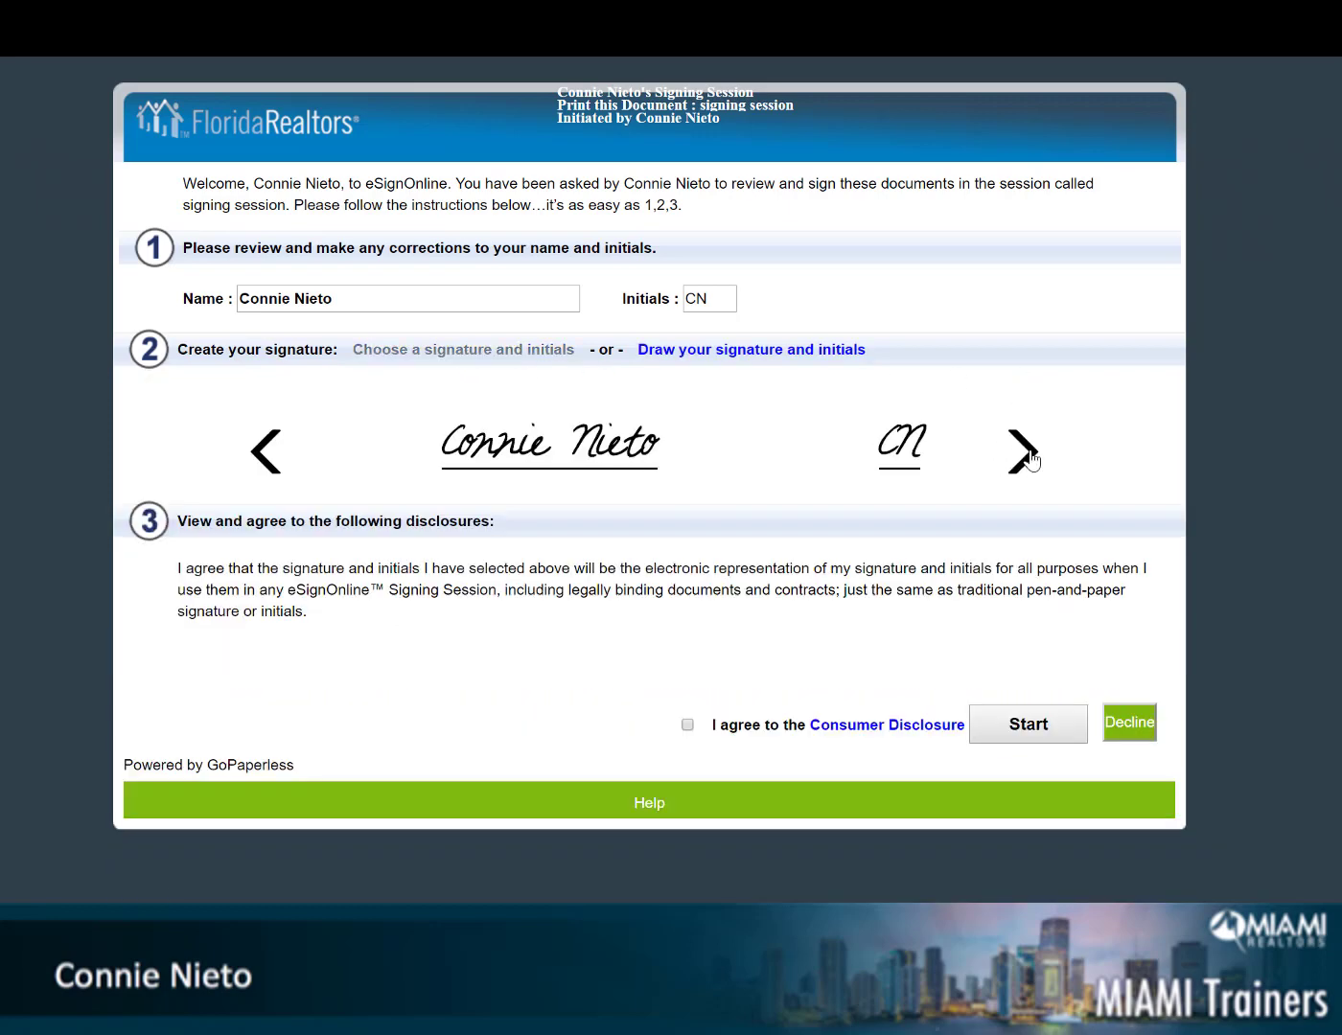
click(1028, 461)
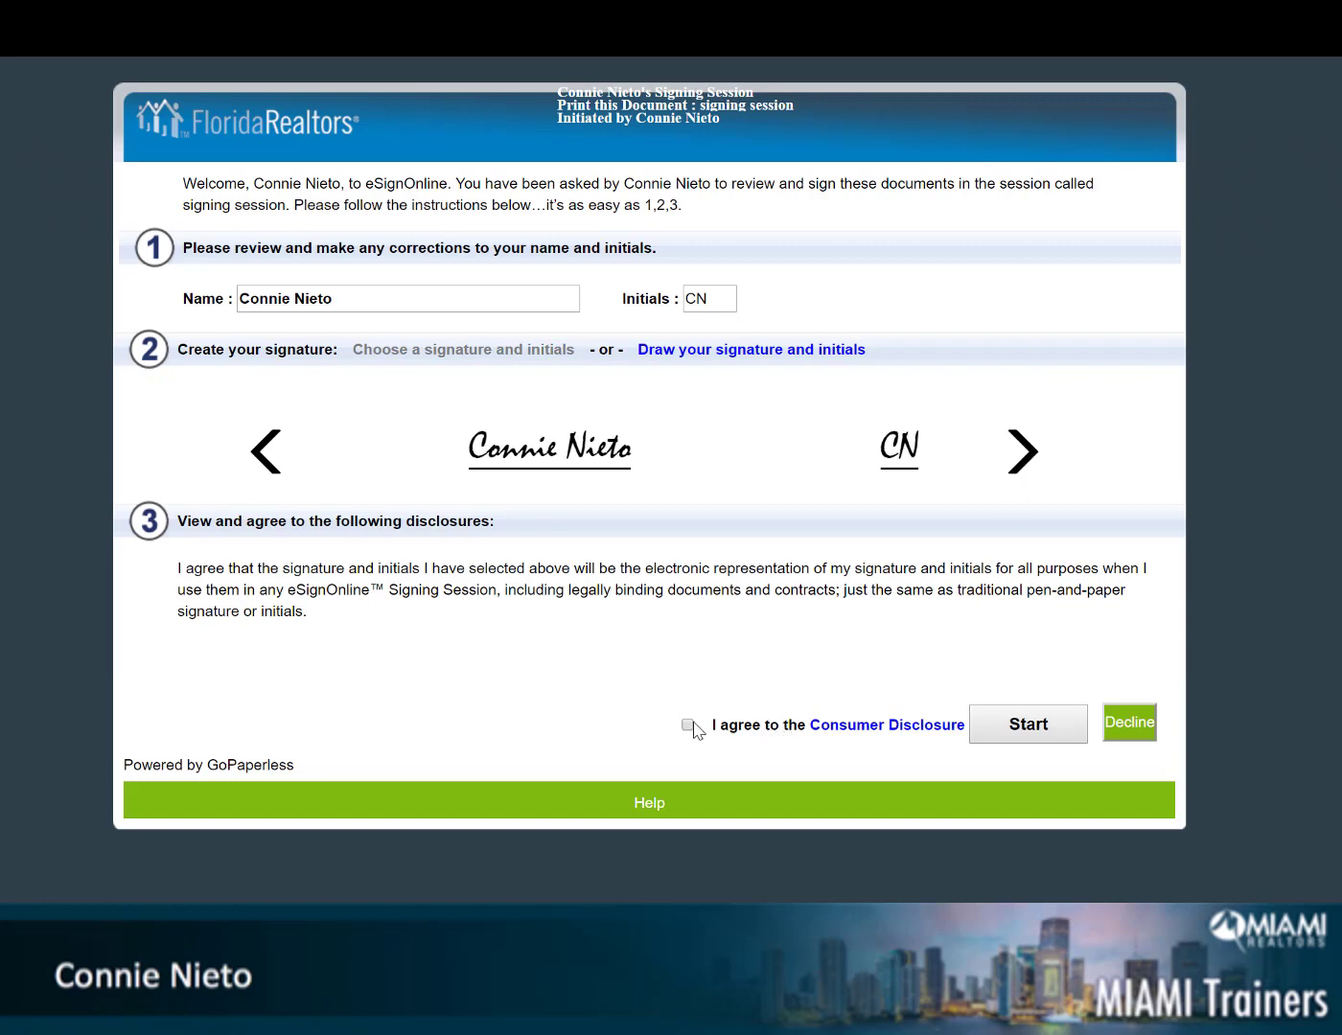
click(1018, 728)
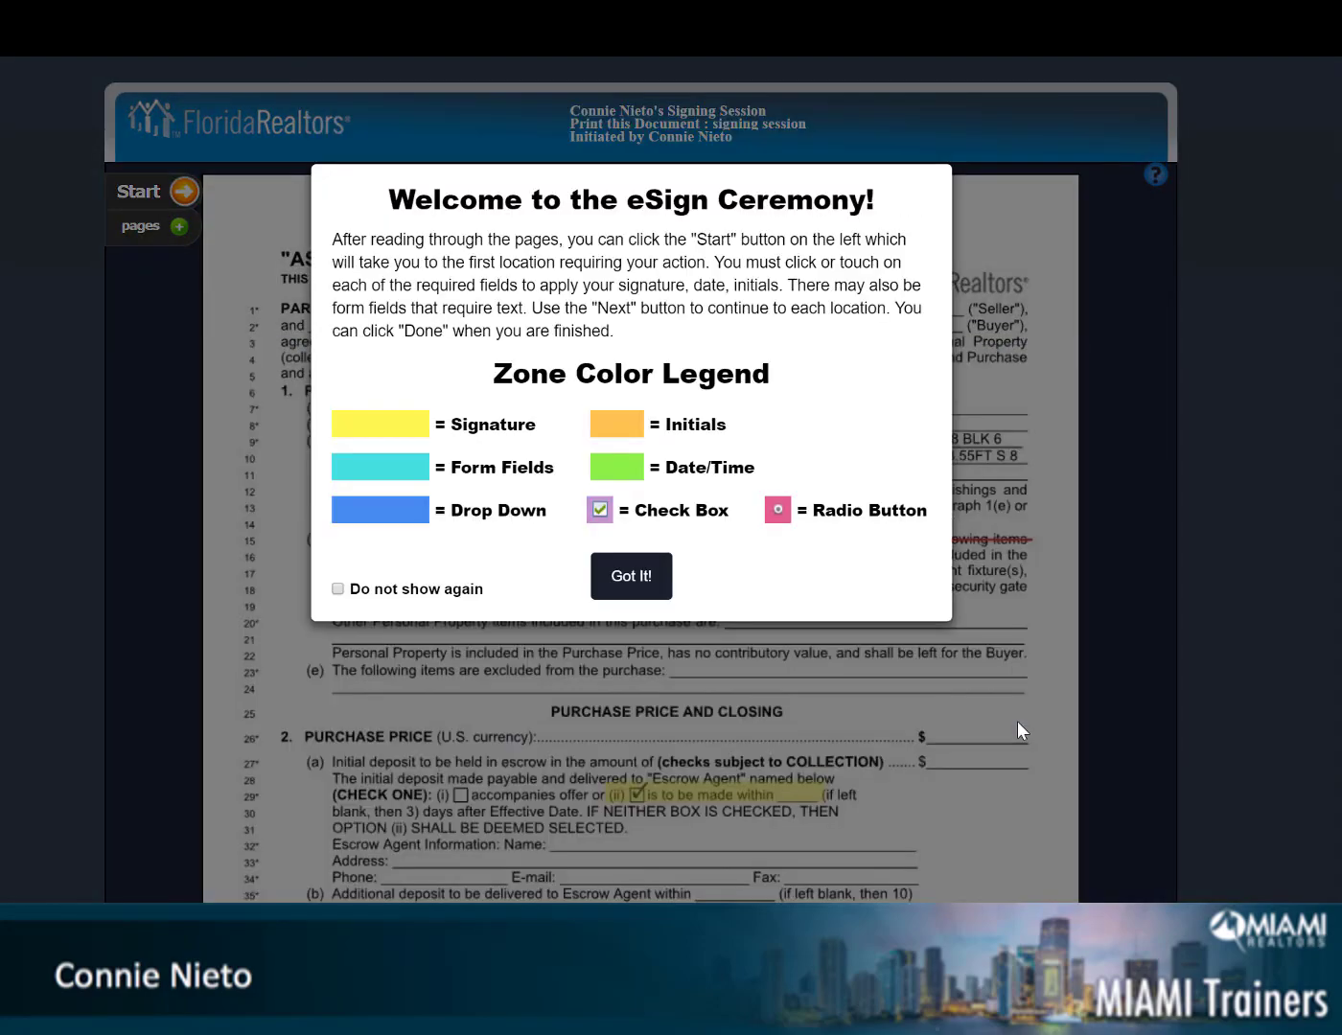
Apply initials, date/time and signature to each required contract field and confirm completing the session
click(648, 577)
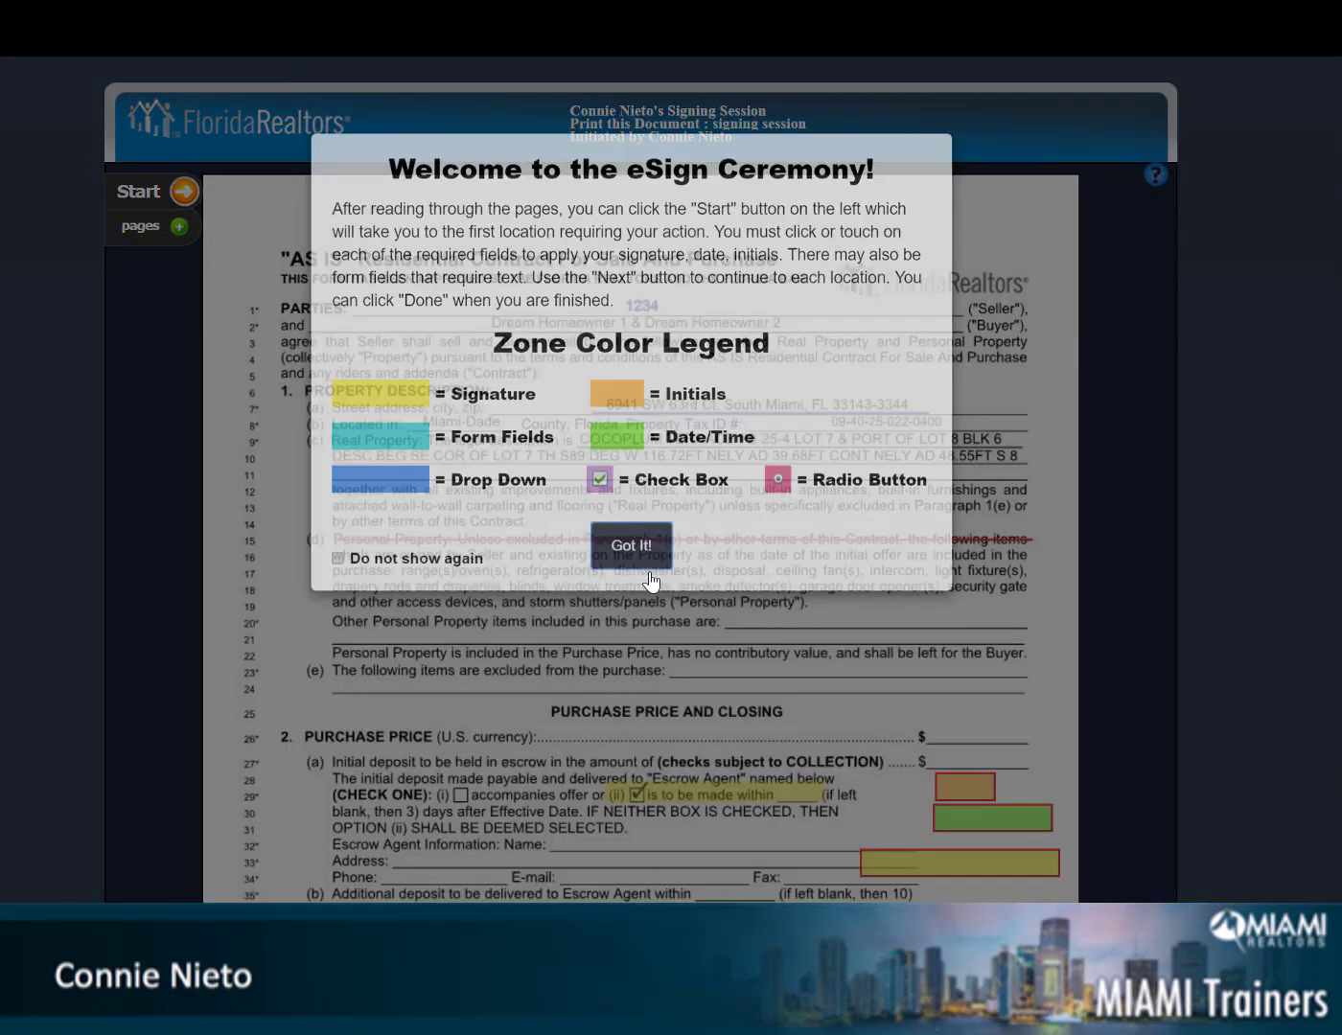
click(183, 194)
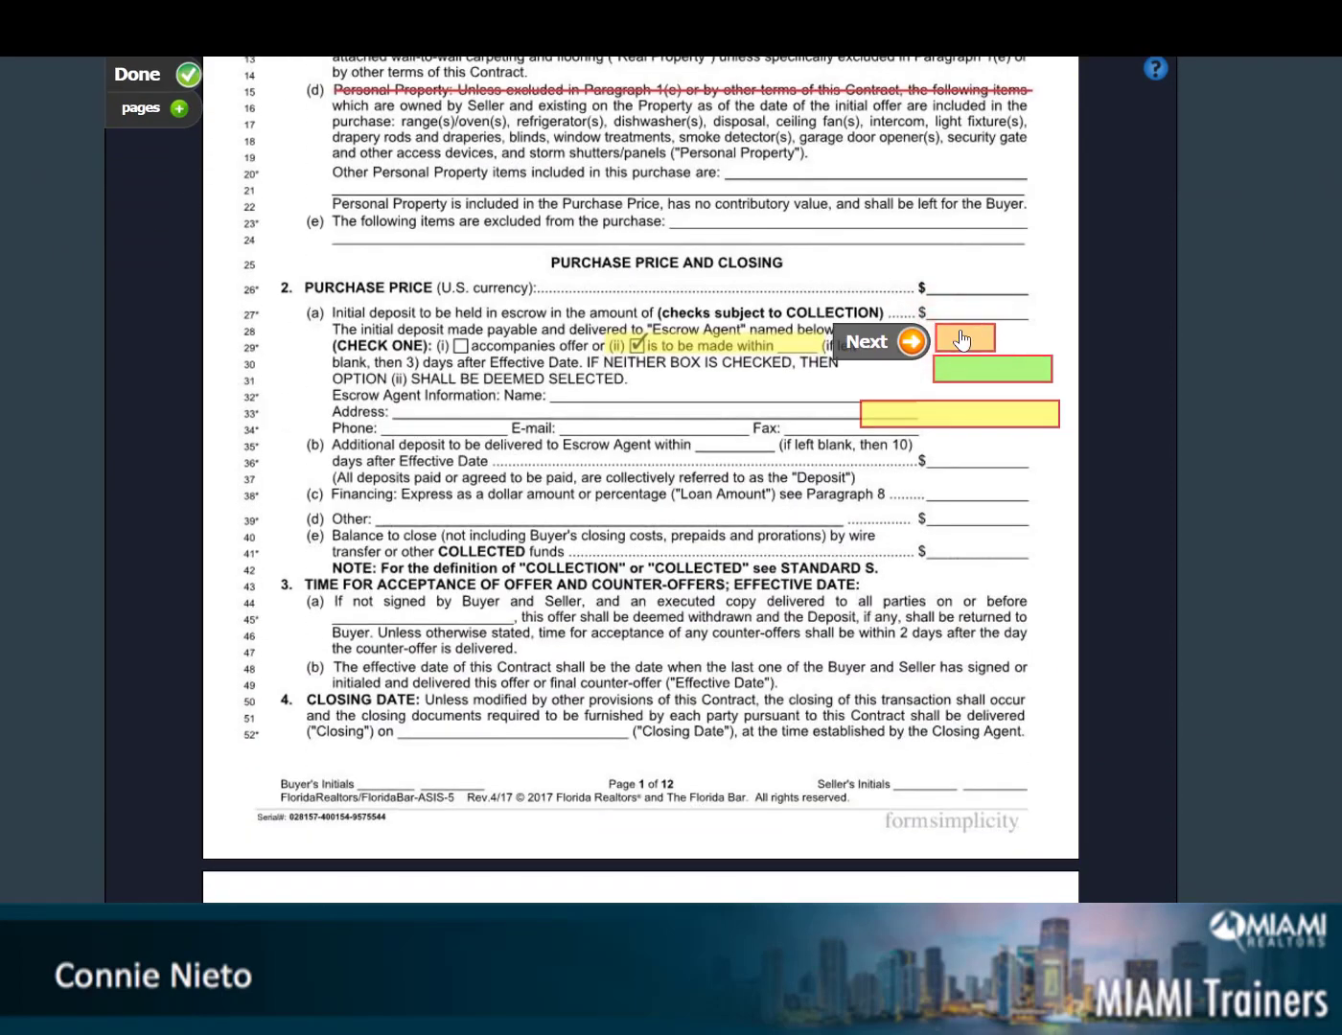
click(961, 339)
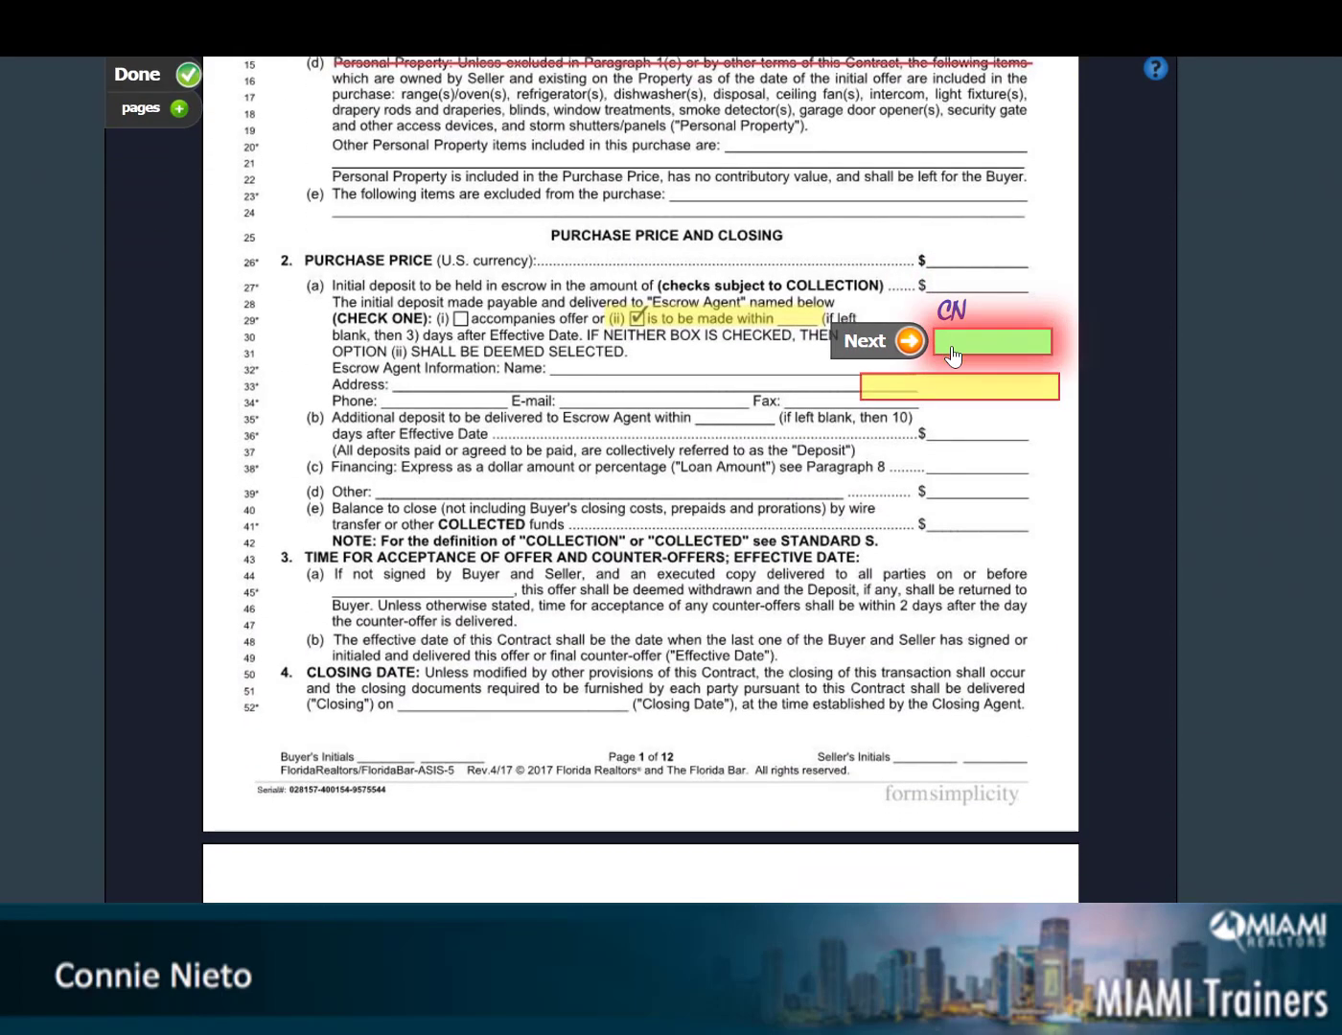
click(951, 357)
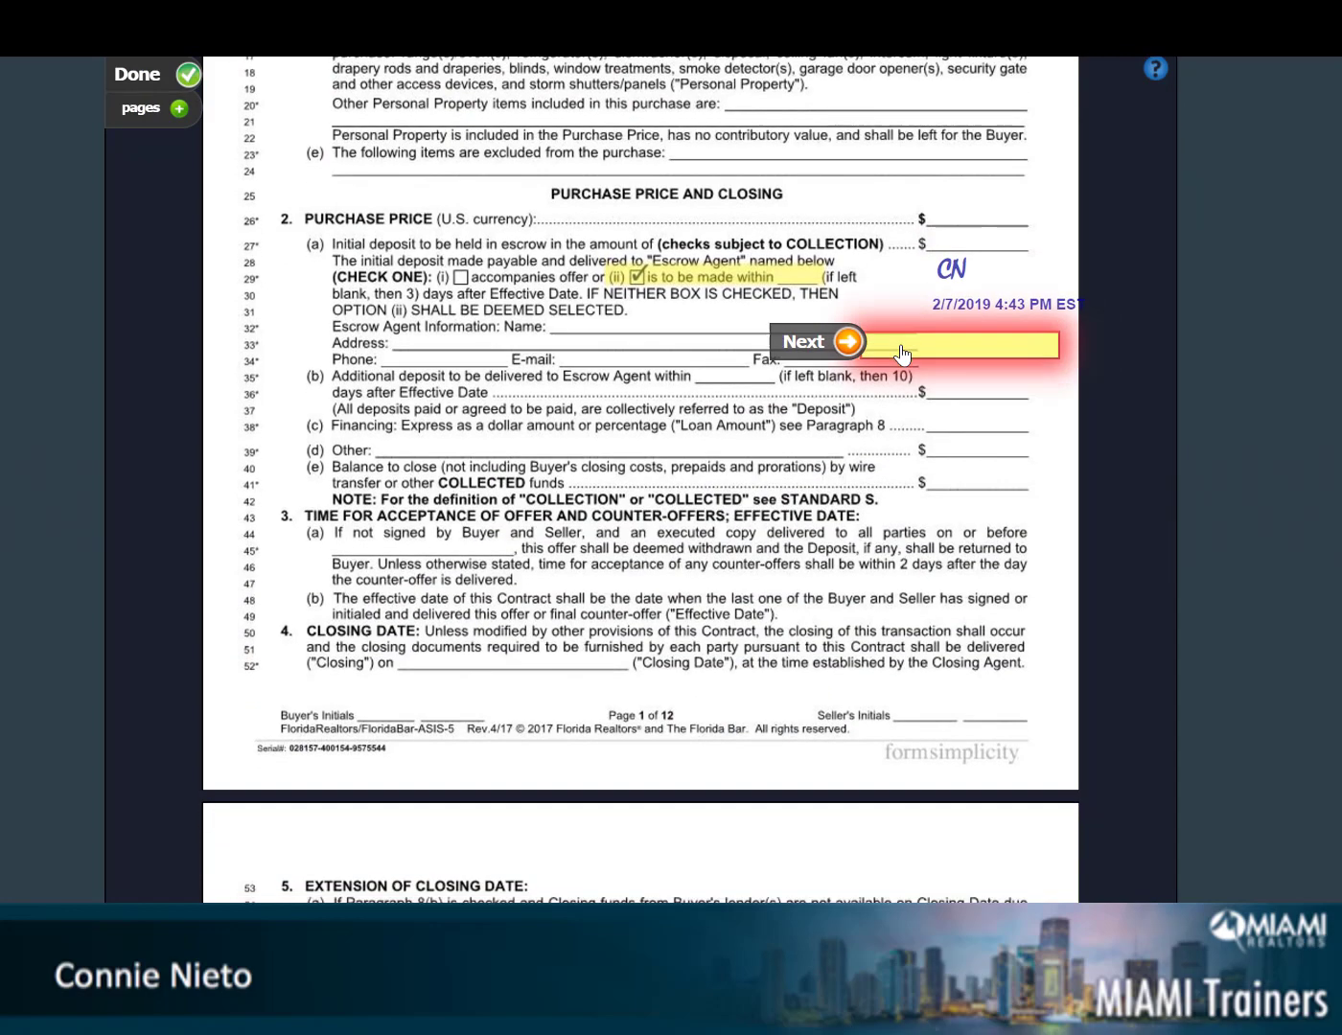
click(900, 351)
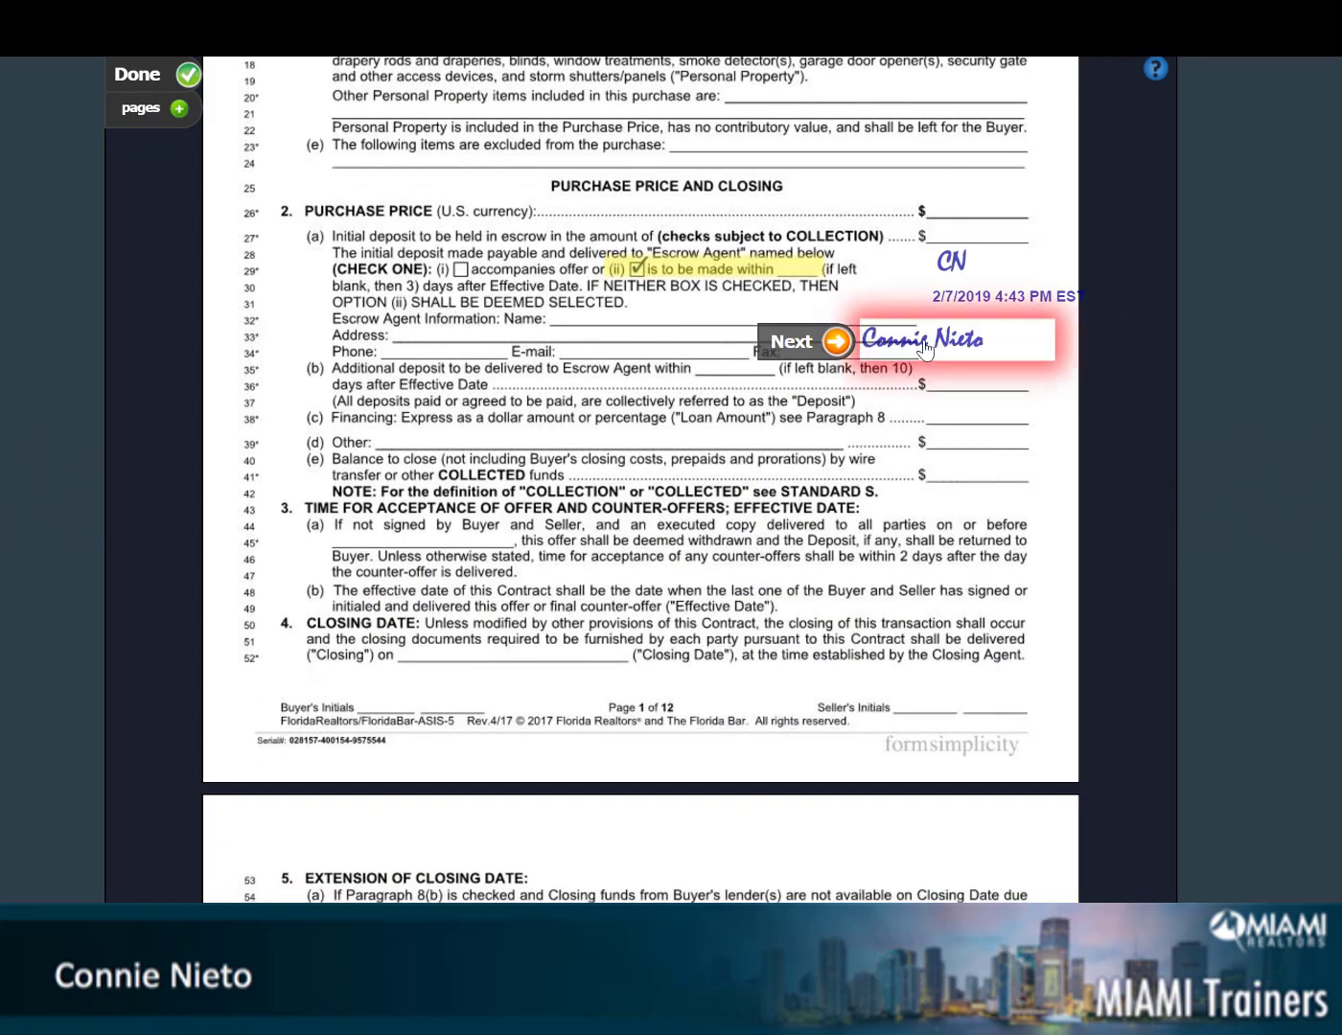
click(839, 342)
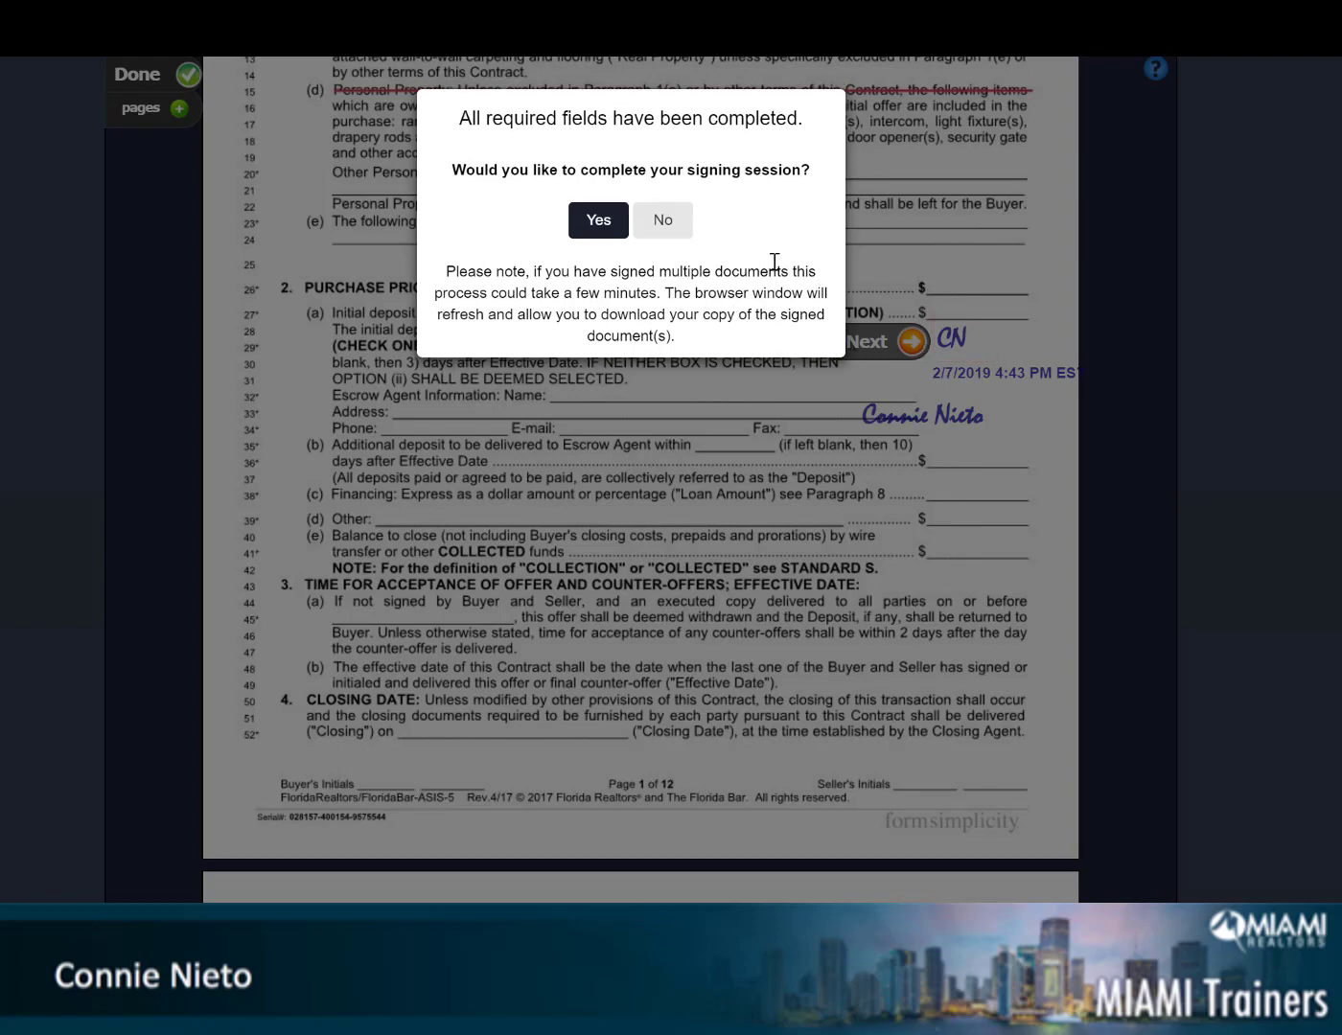
click(598, 218)
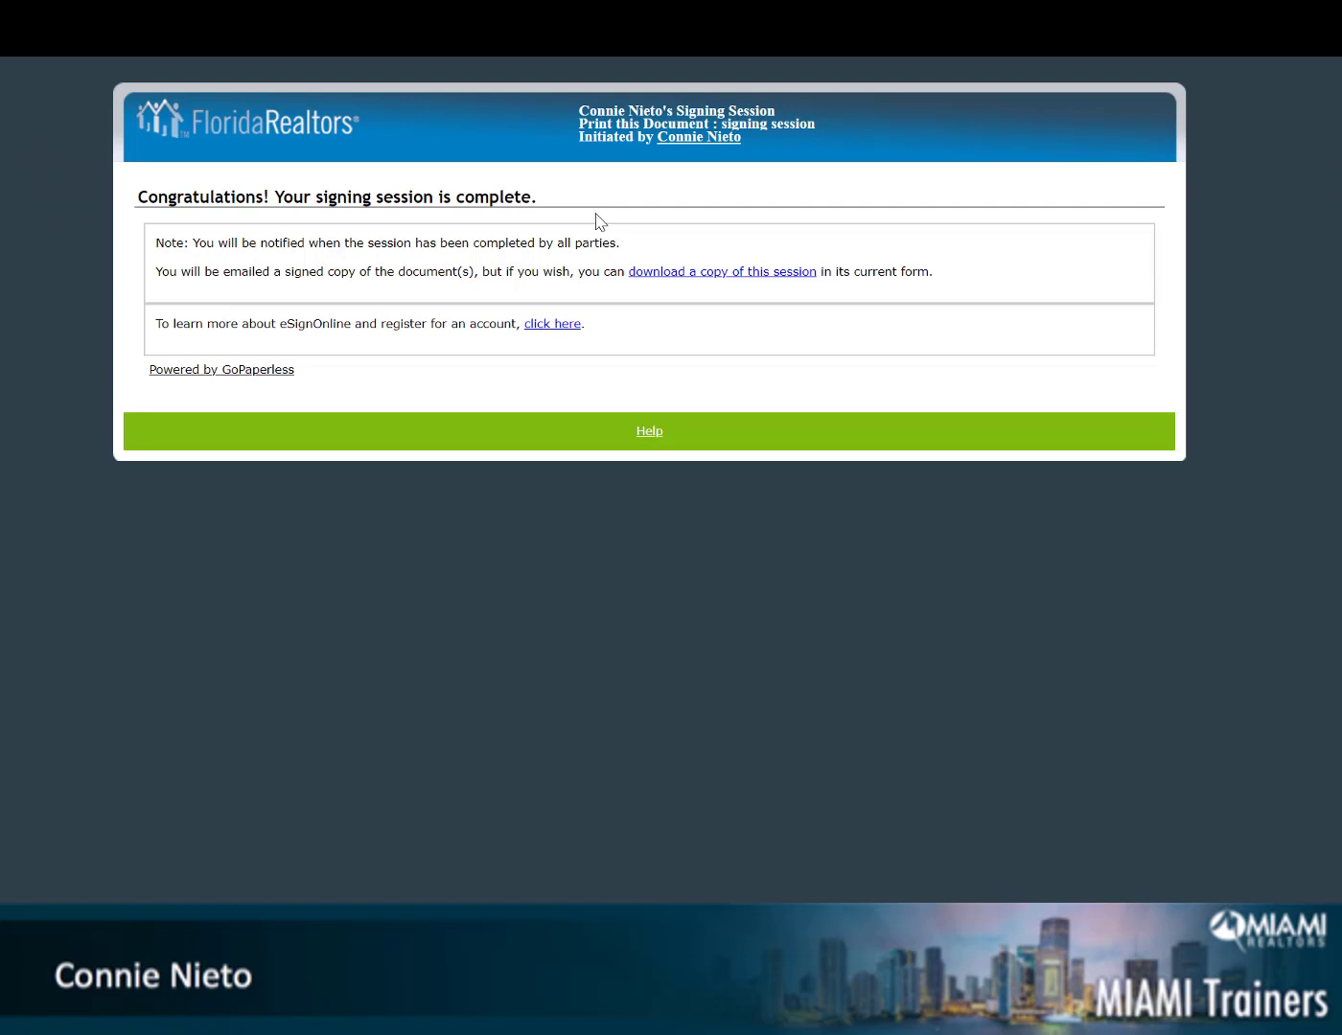
Download a copy of the signed AS IS contract session to view it as a PDF
click(670, 274)
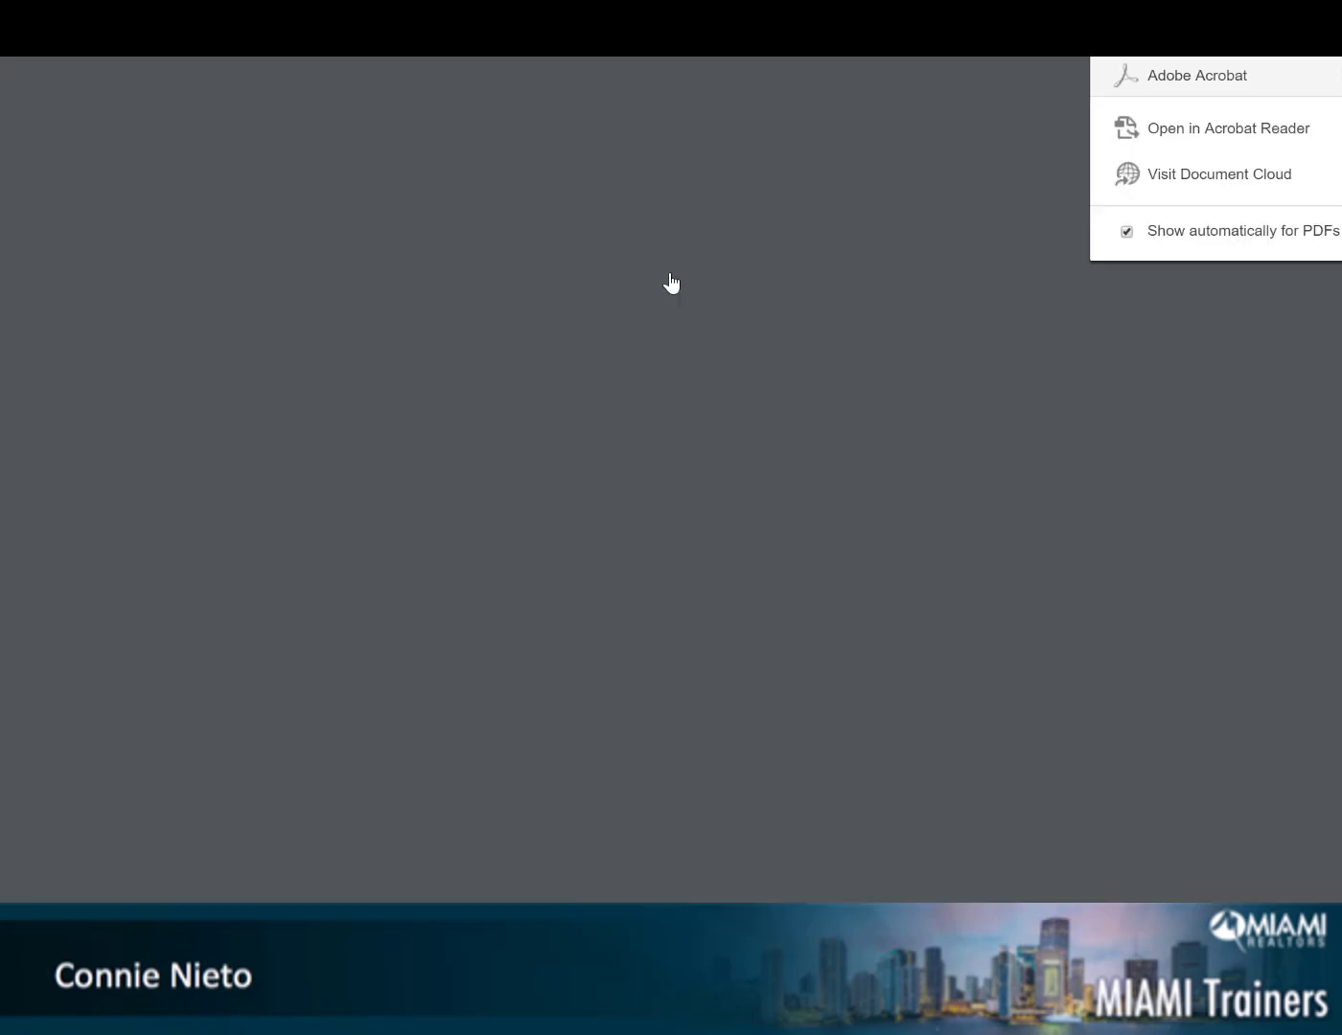